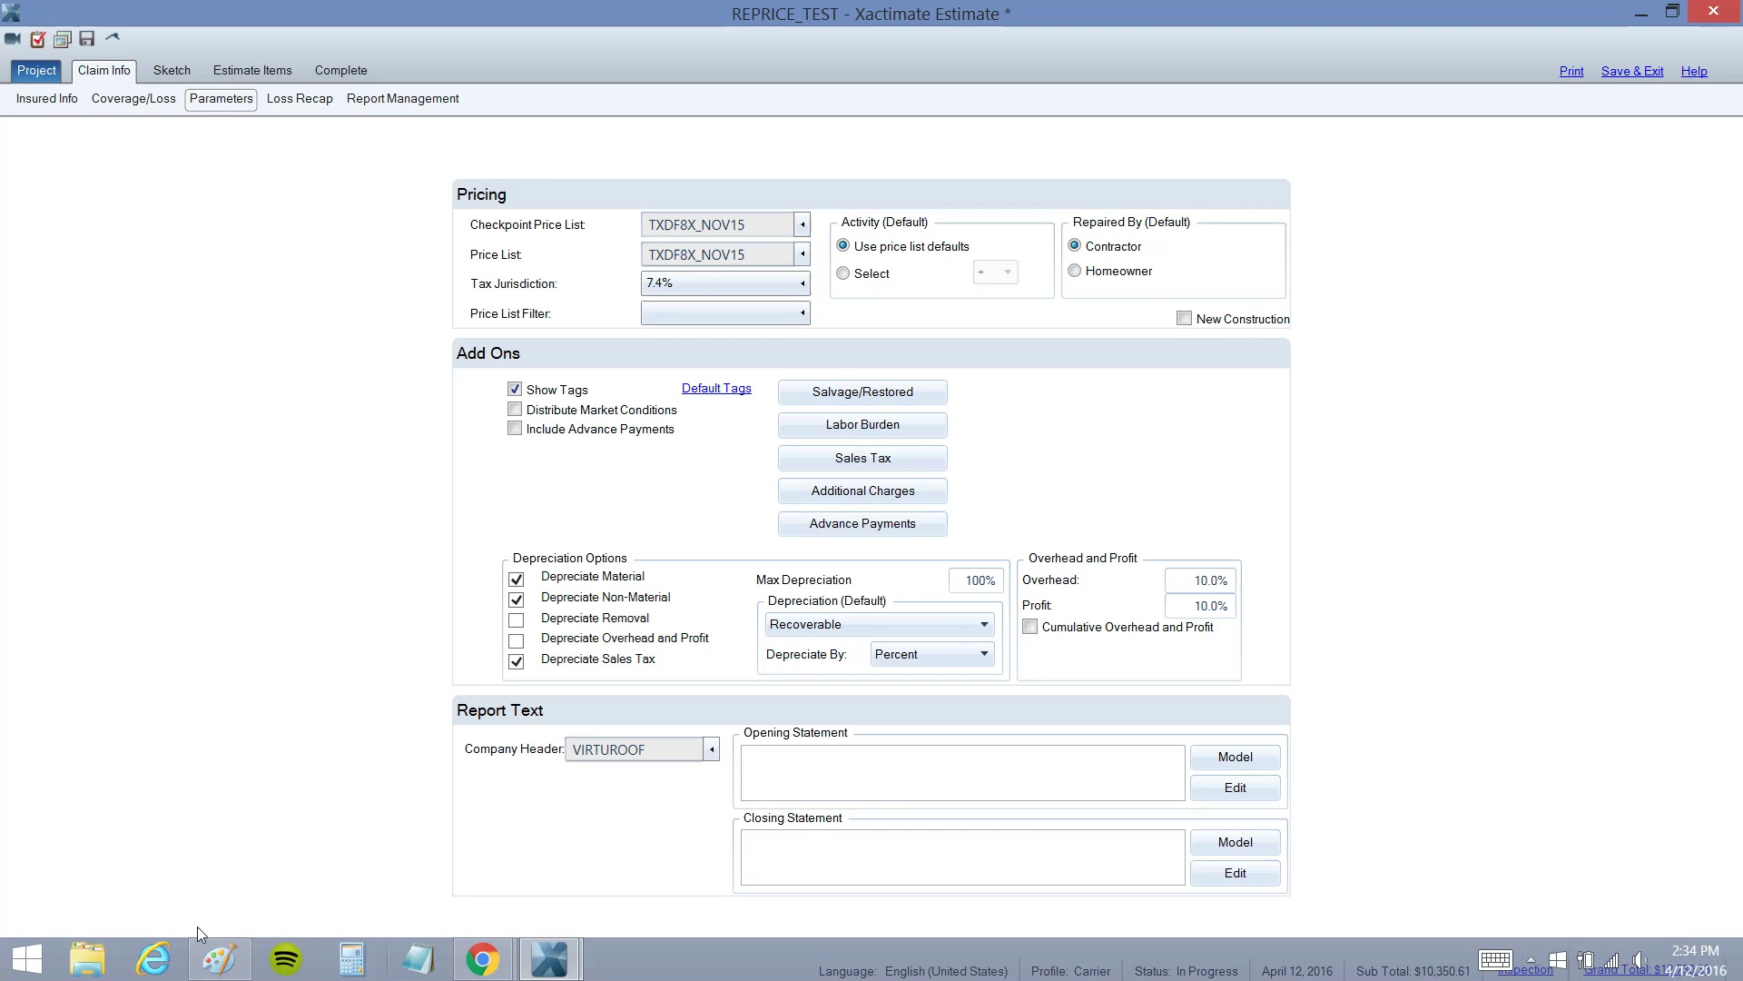
Bring the Paint note forward and select the Pencil with red color
click(222, 970)
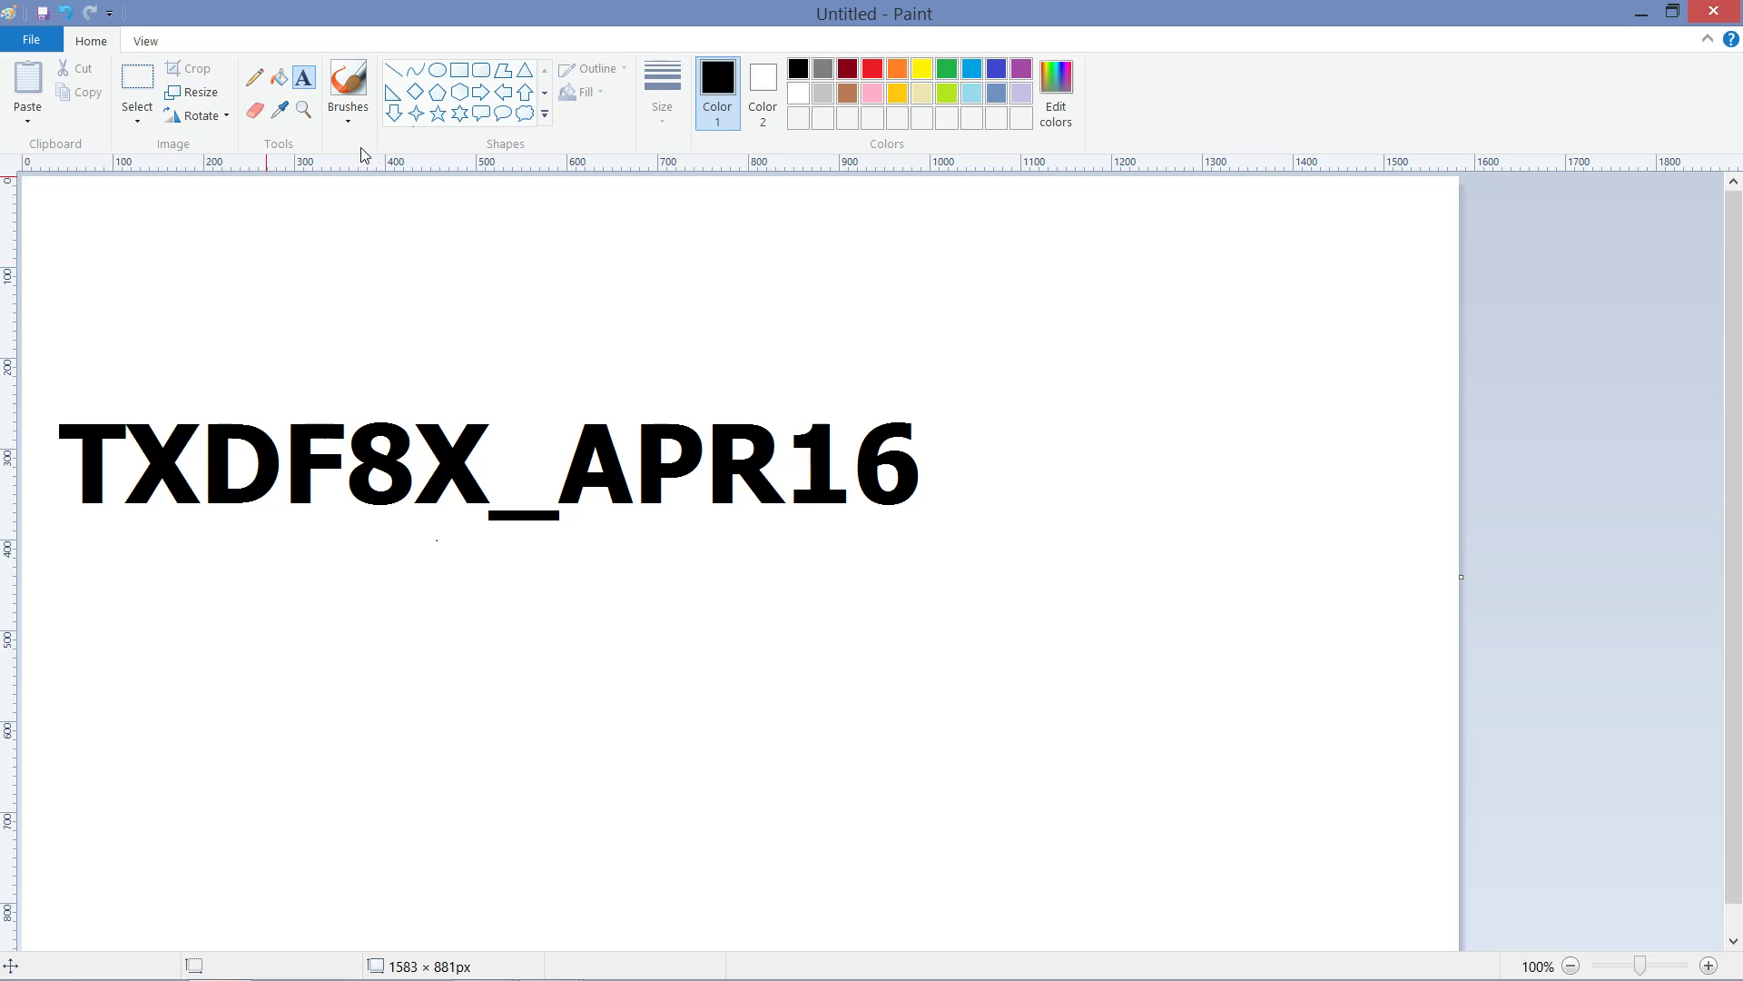
click(254, 78)
click(871, 69)
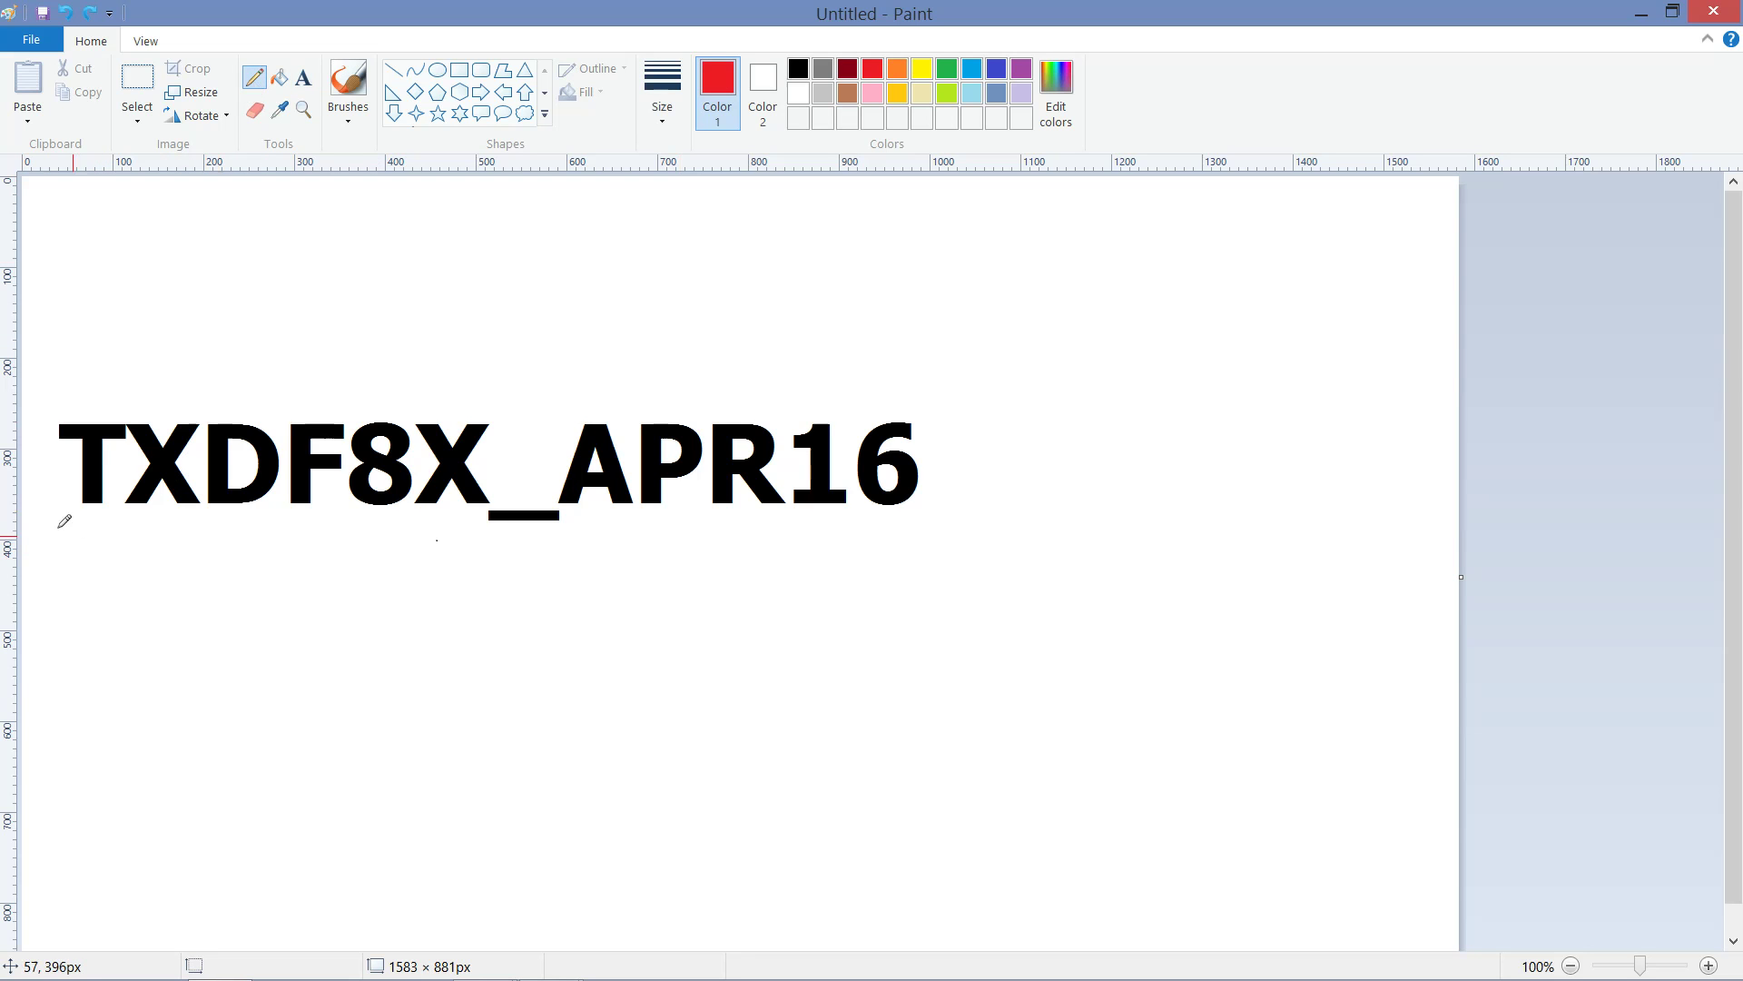
Underline TXDF, DF, 8X and APR16 in red, undoing each mark with Ctrl+Z
mouse_move(64, 532)
mouse_down()
mouse_move(198, 523)
mouse_move(82, 534)
mouse_up()
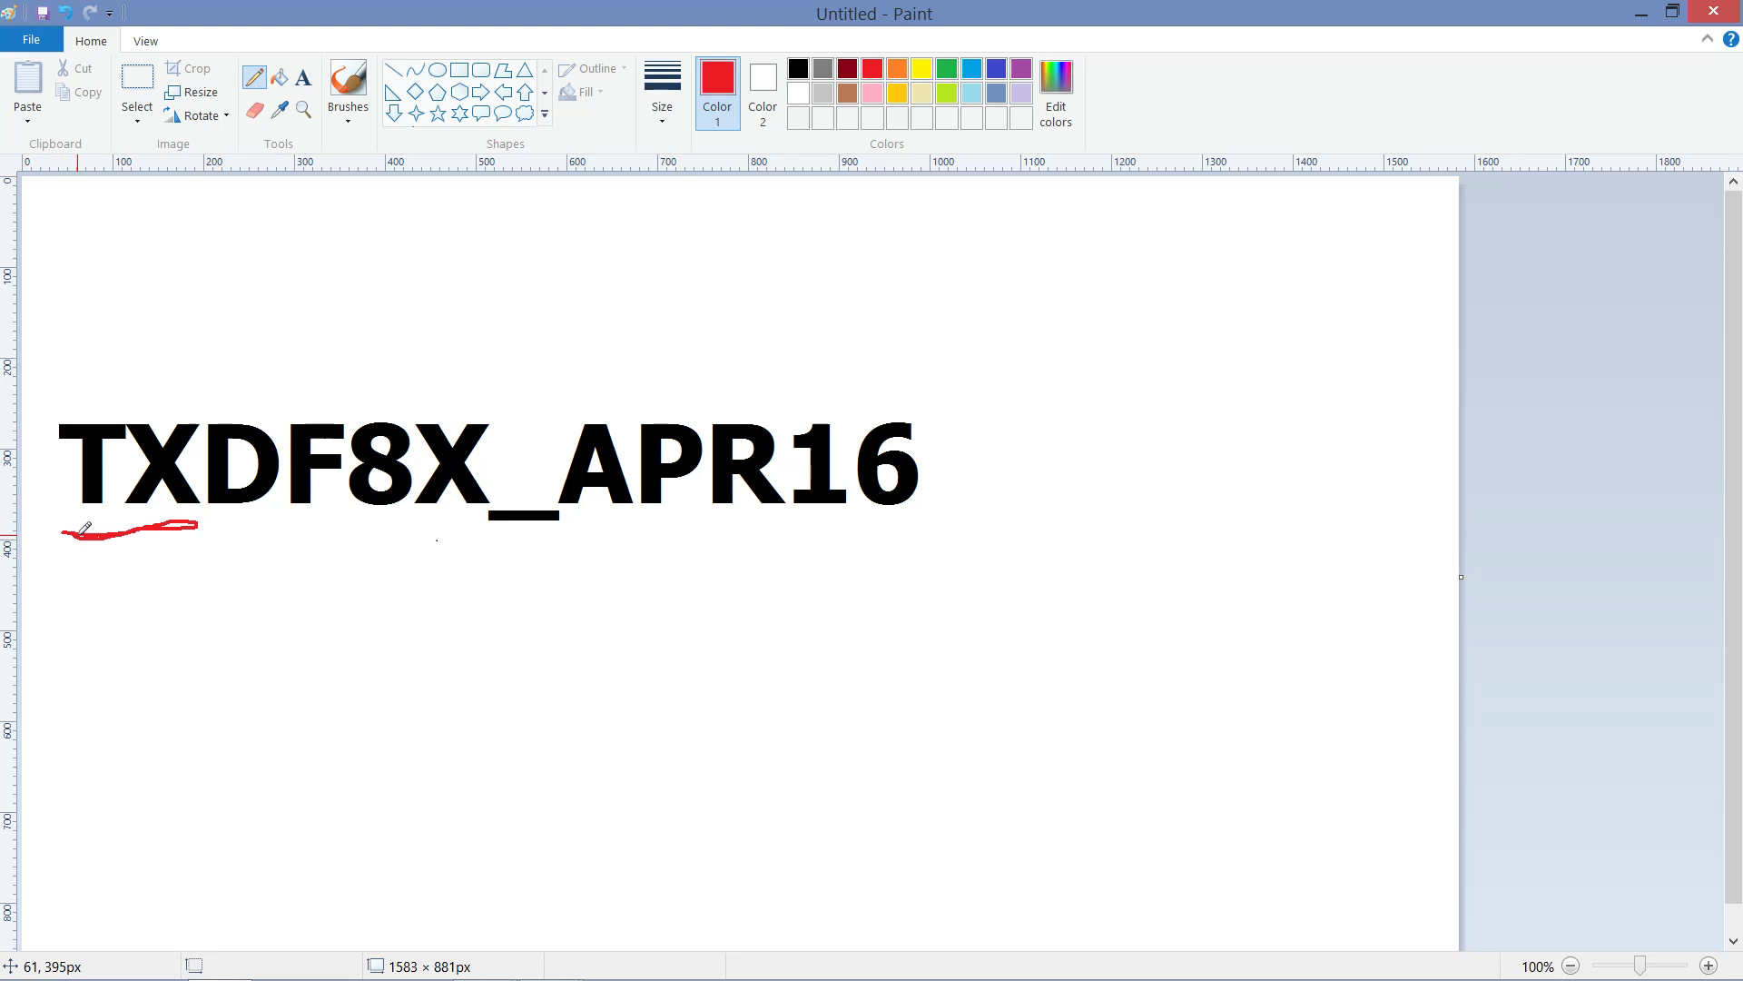
key(ctrl+z)
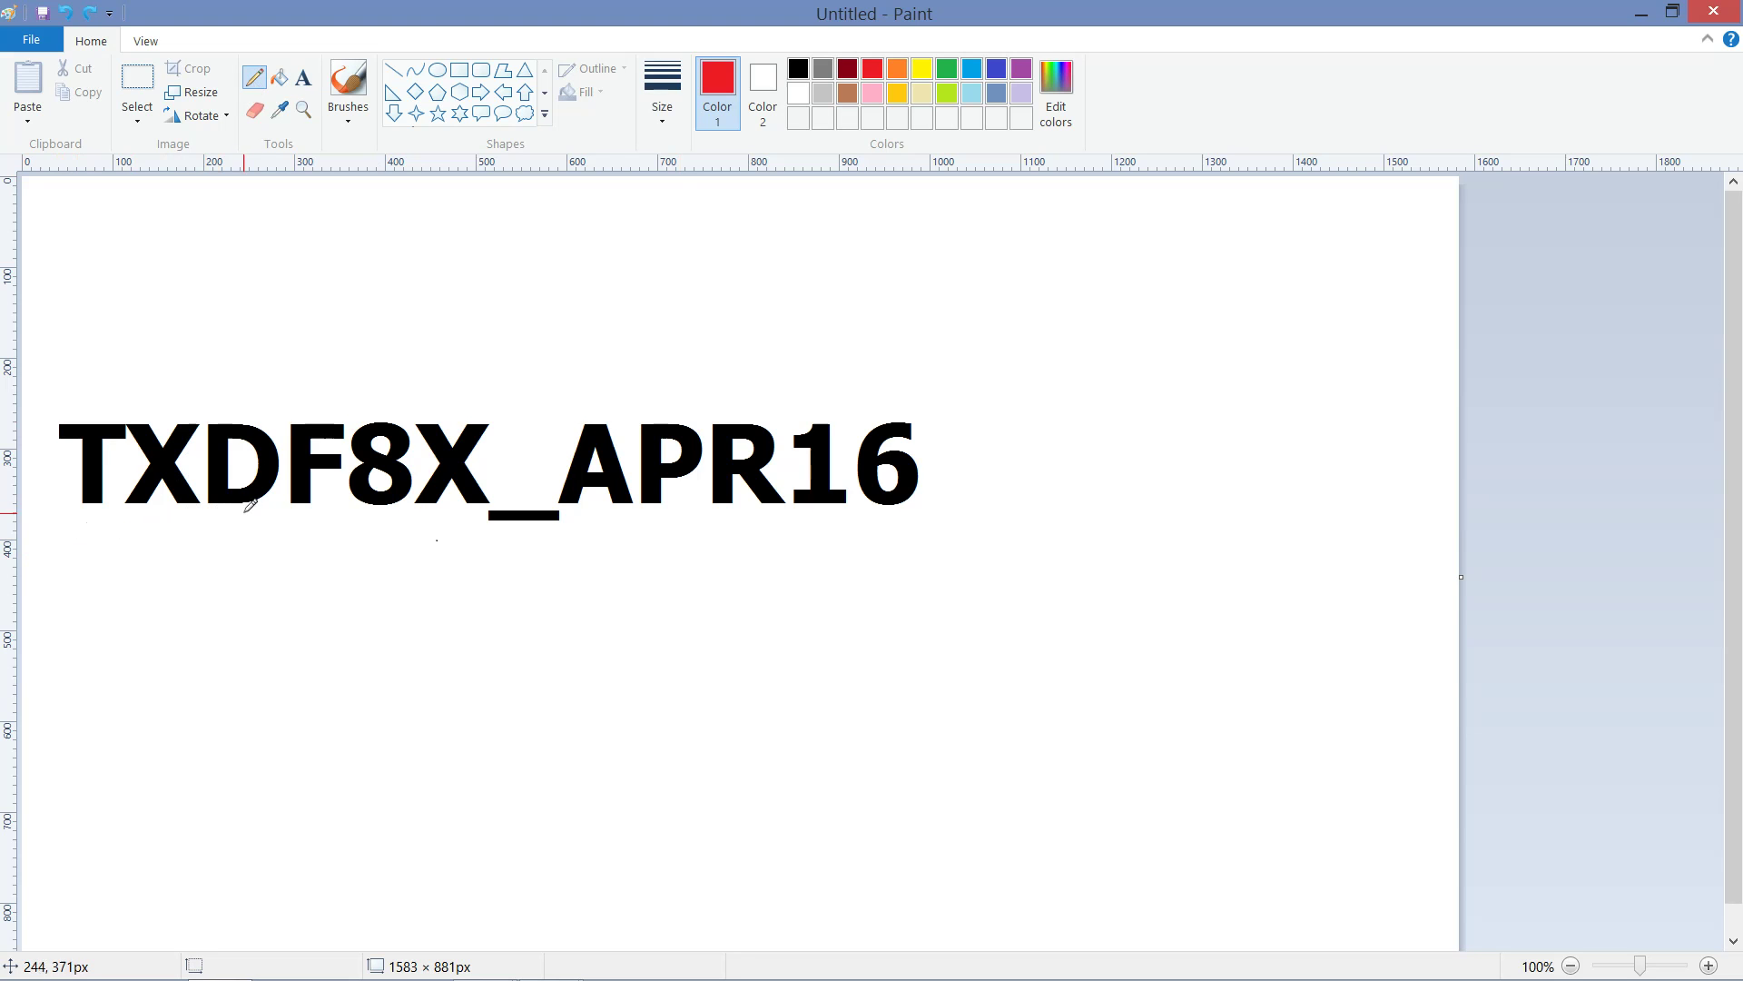
drag(217, 537, 323, 538)
key(ctrl+z)
drag(358, 537, 477, 540)
key(ctrl+z)
drag(583, 554, 921, 545)
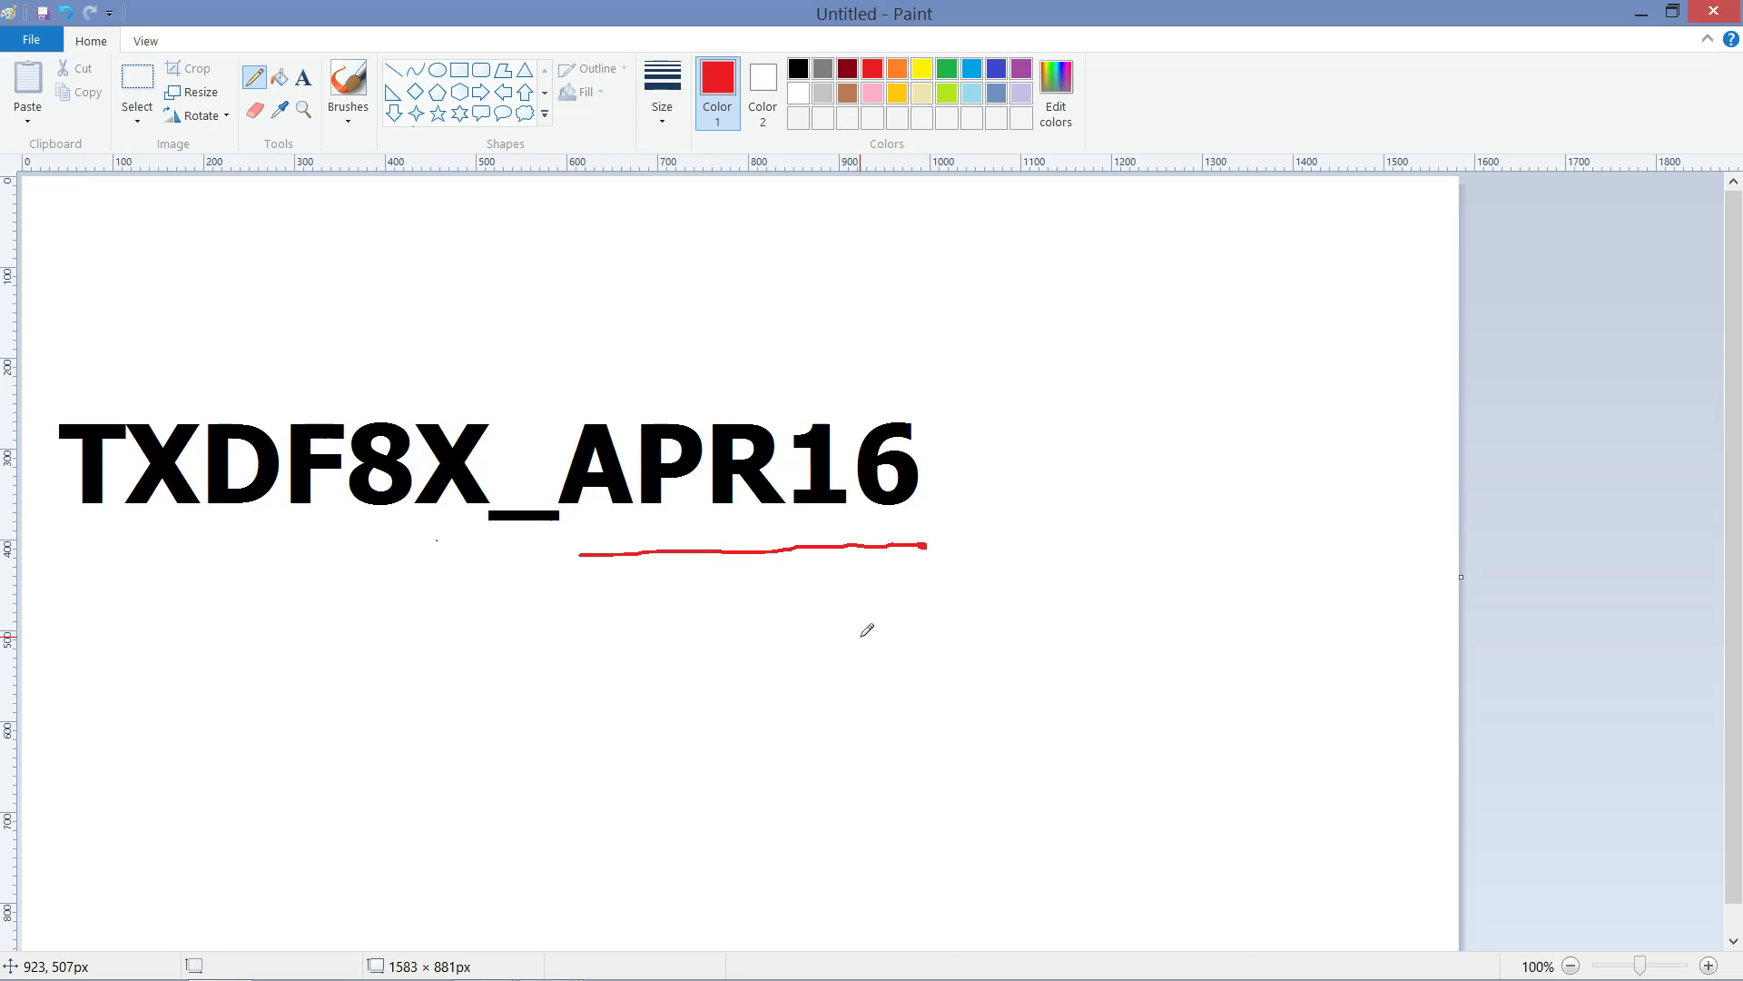
key(ctrl+z)
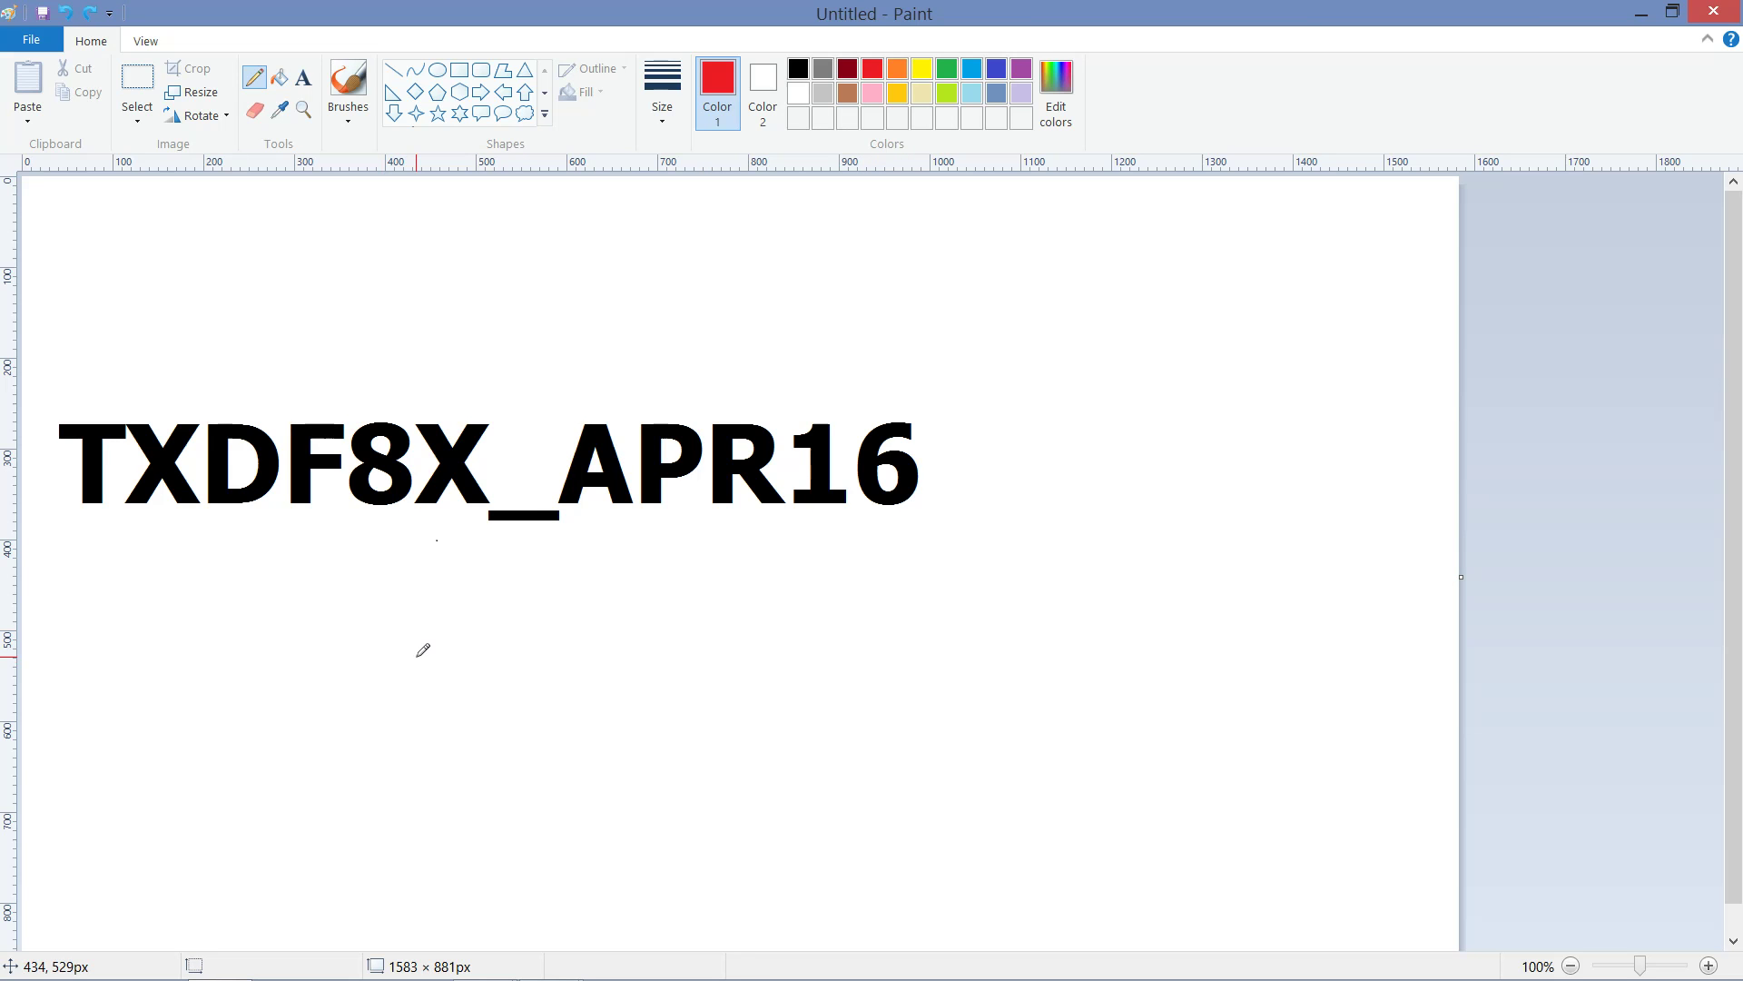
Minimize Paint and drop down the Parameters page's Price List choices
click(1641, 16)
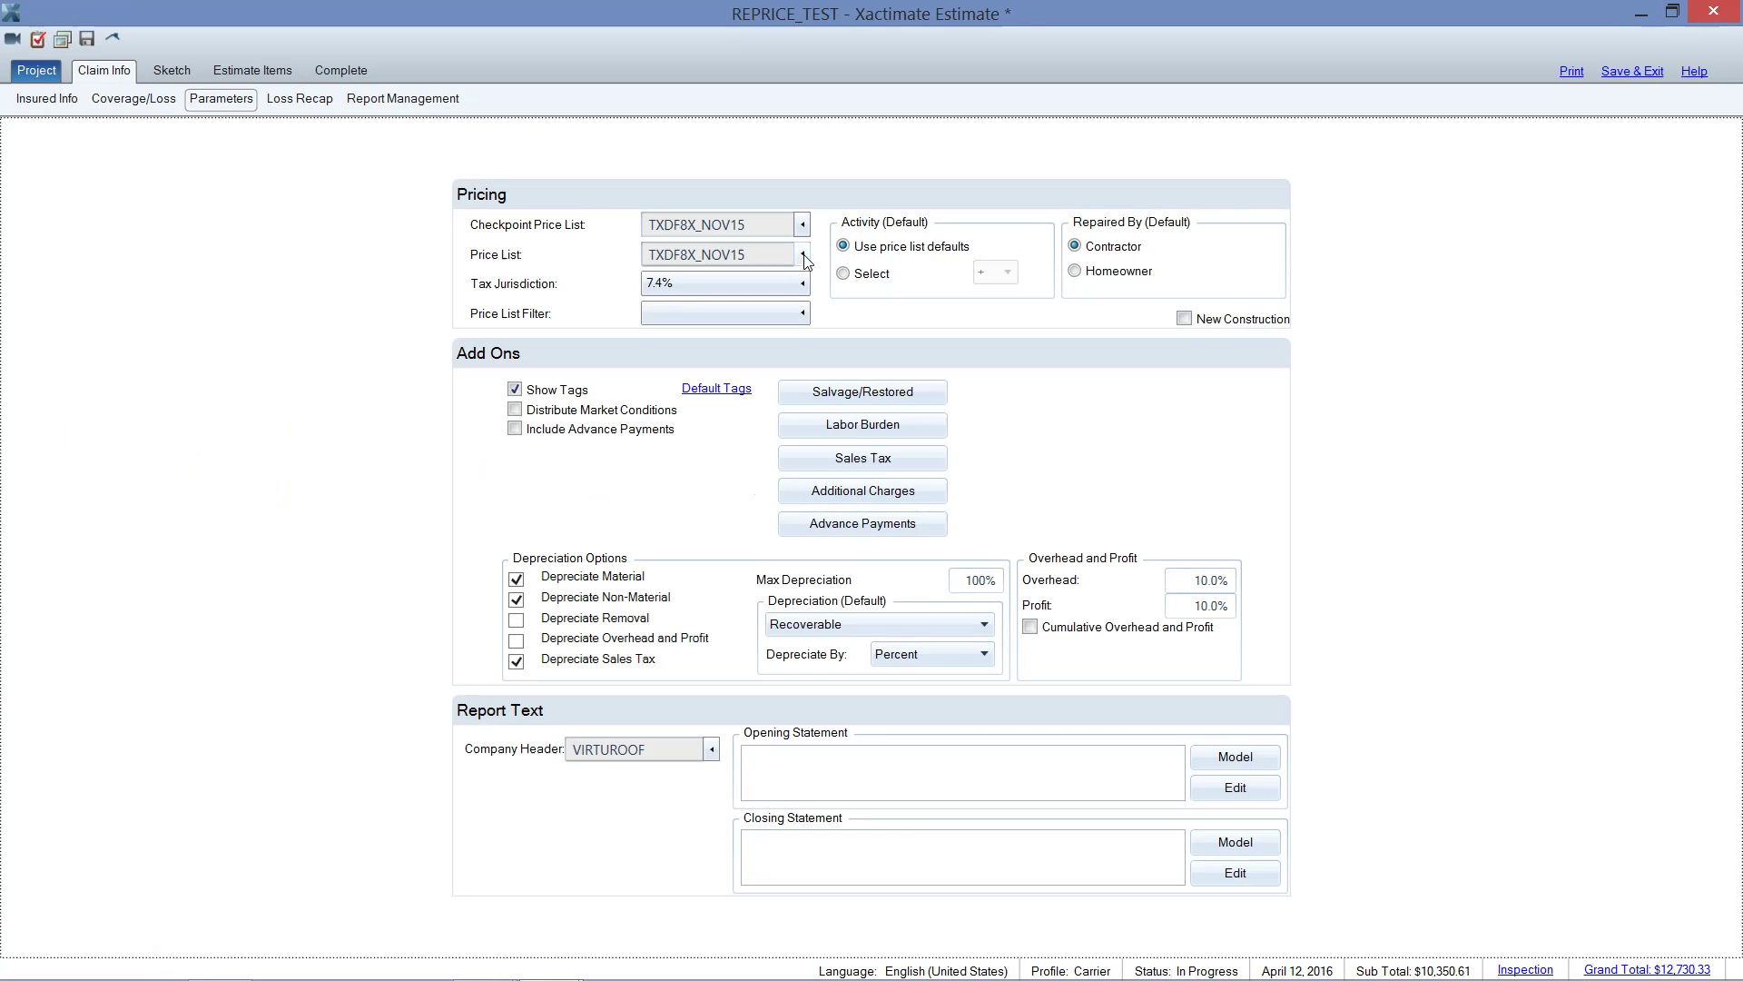
click(220, 101)
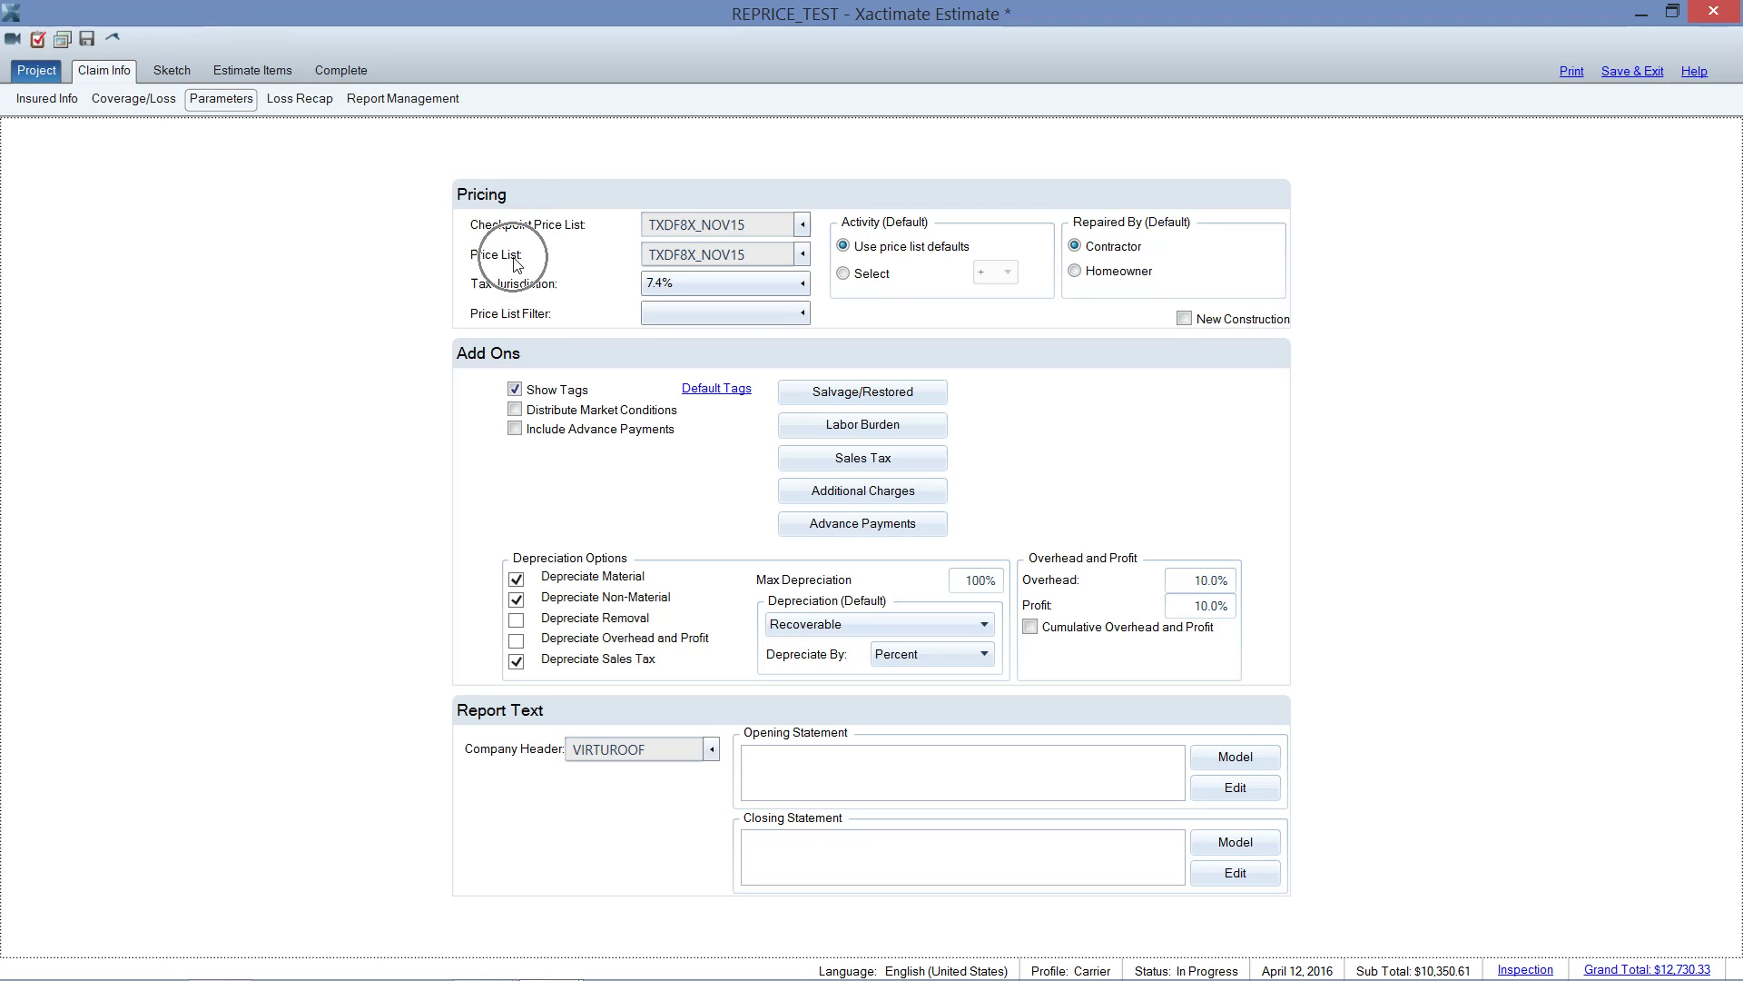
click(805, 260)
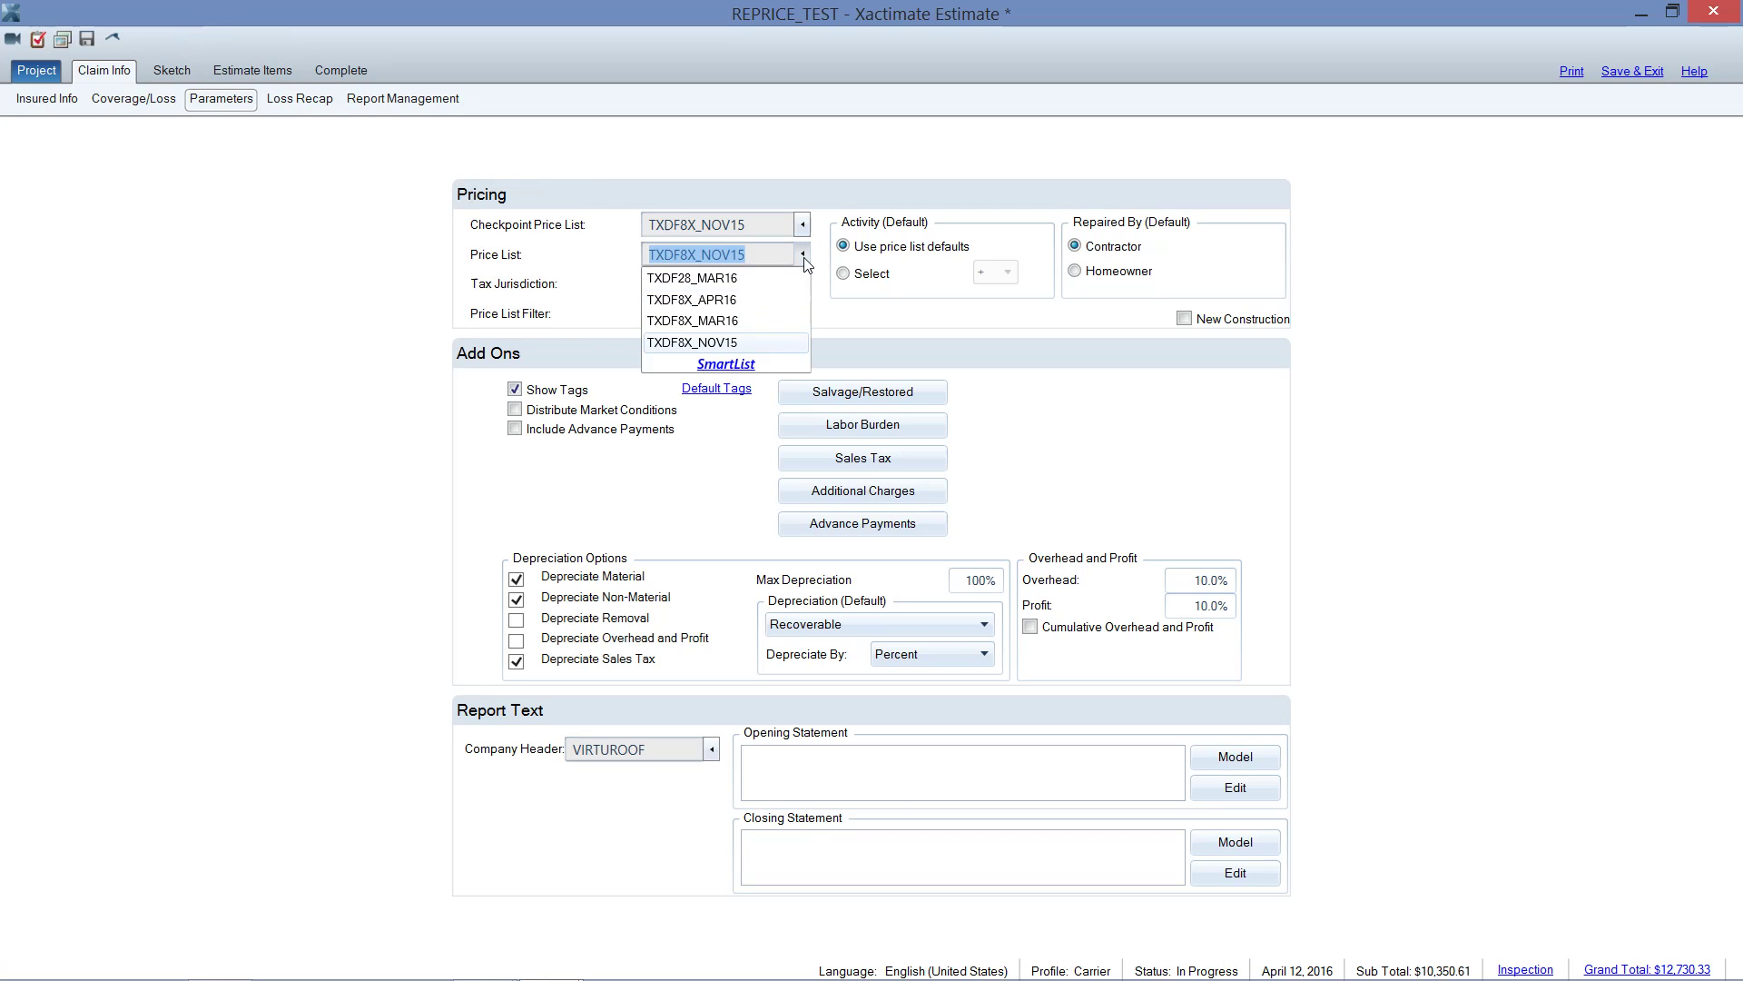
Open Select Price List and start an XactAnalysis price list request for zip code 75201
click(731, 365)
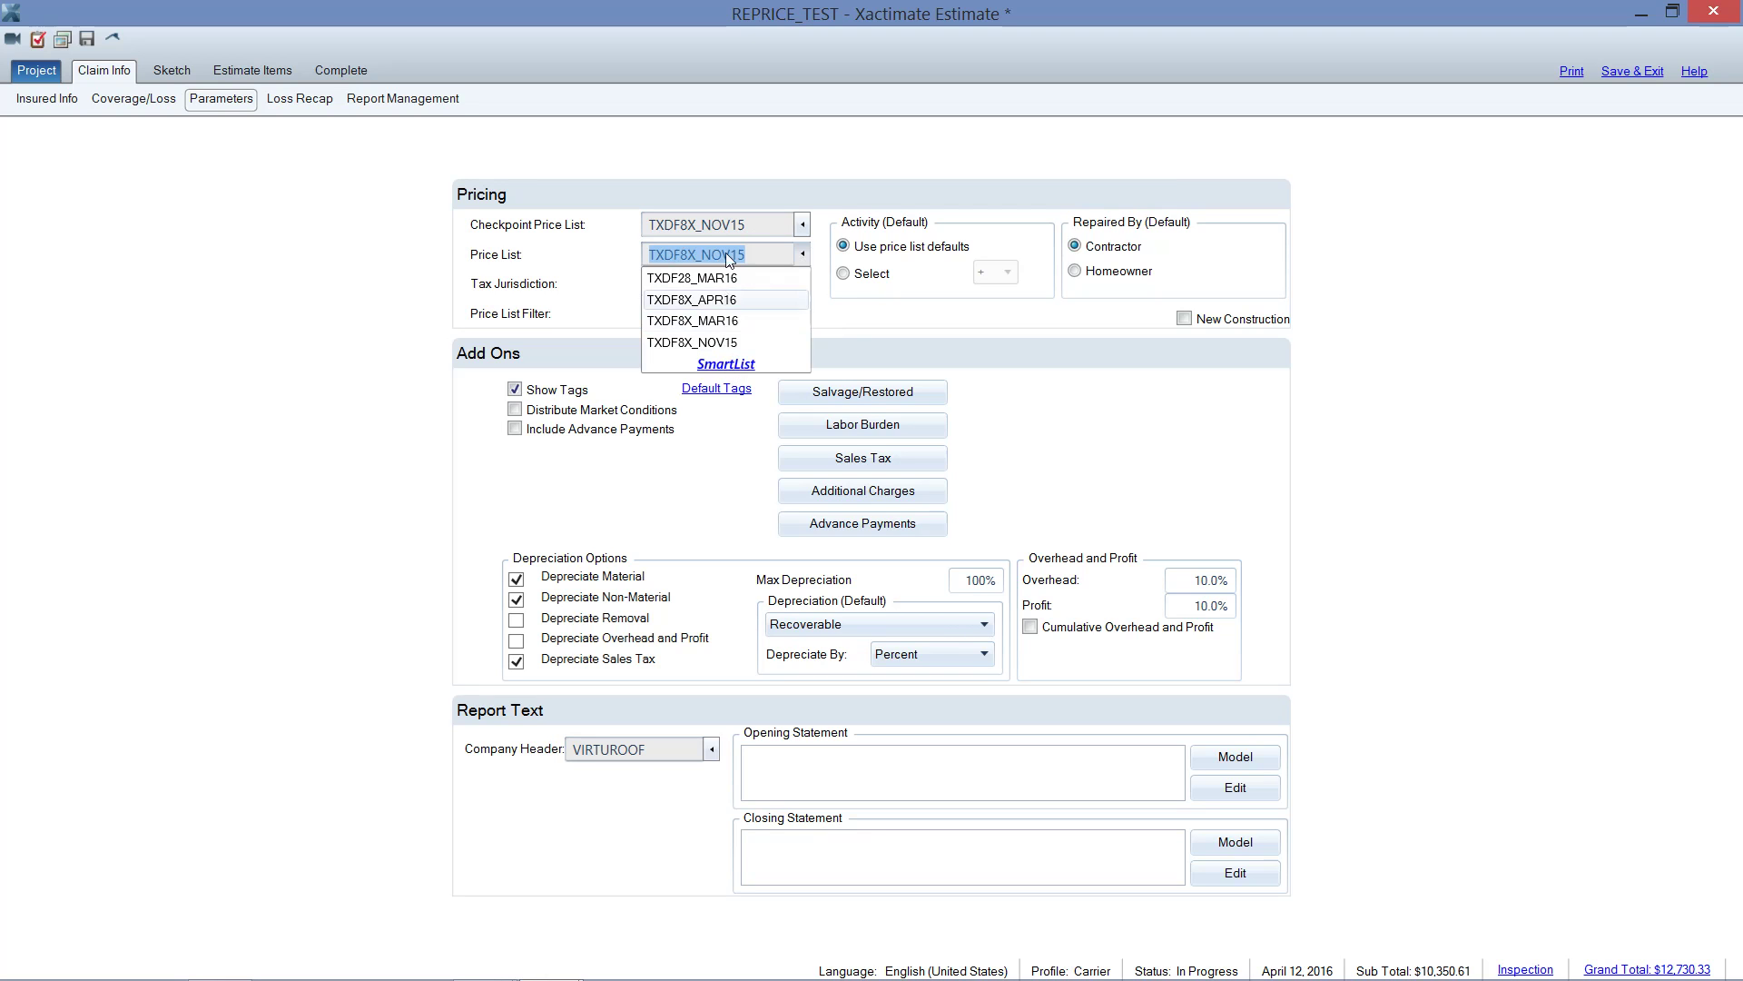
click(803, 260)
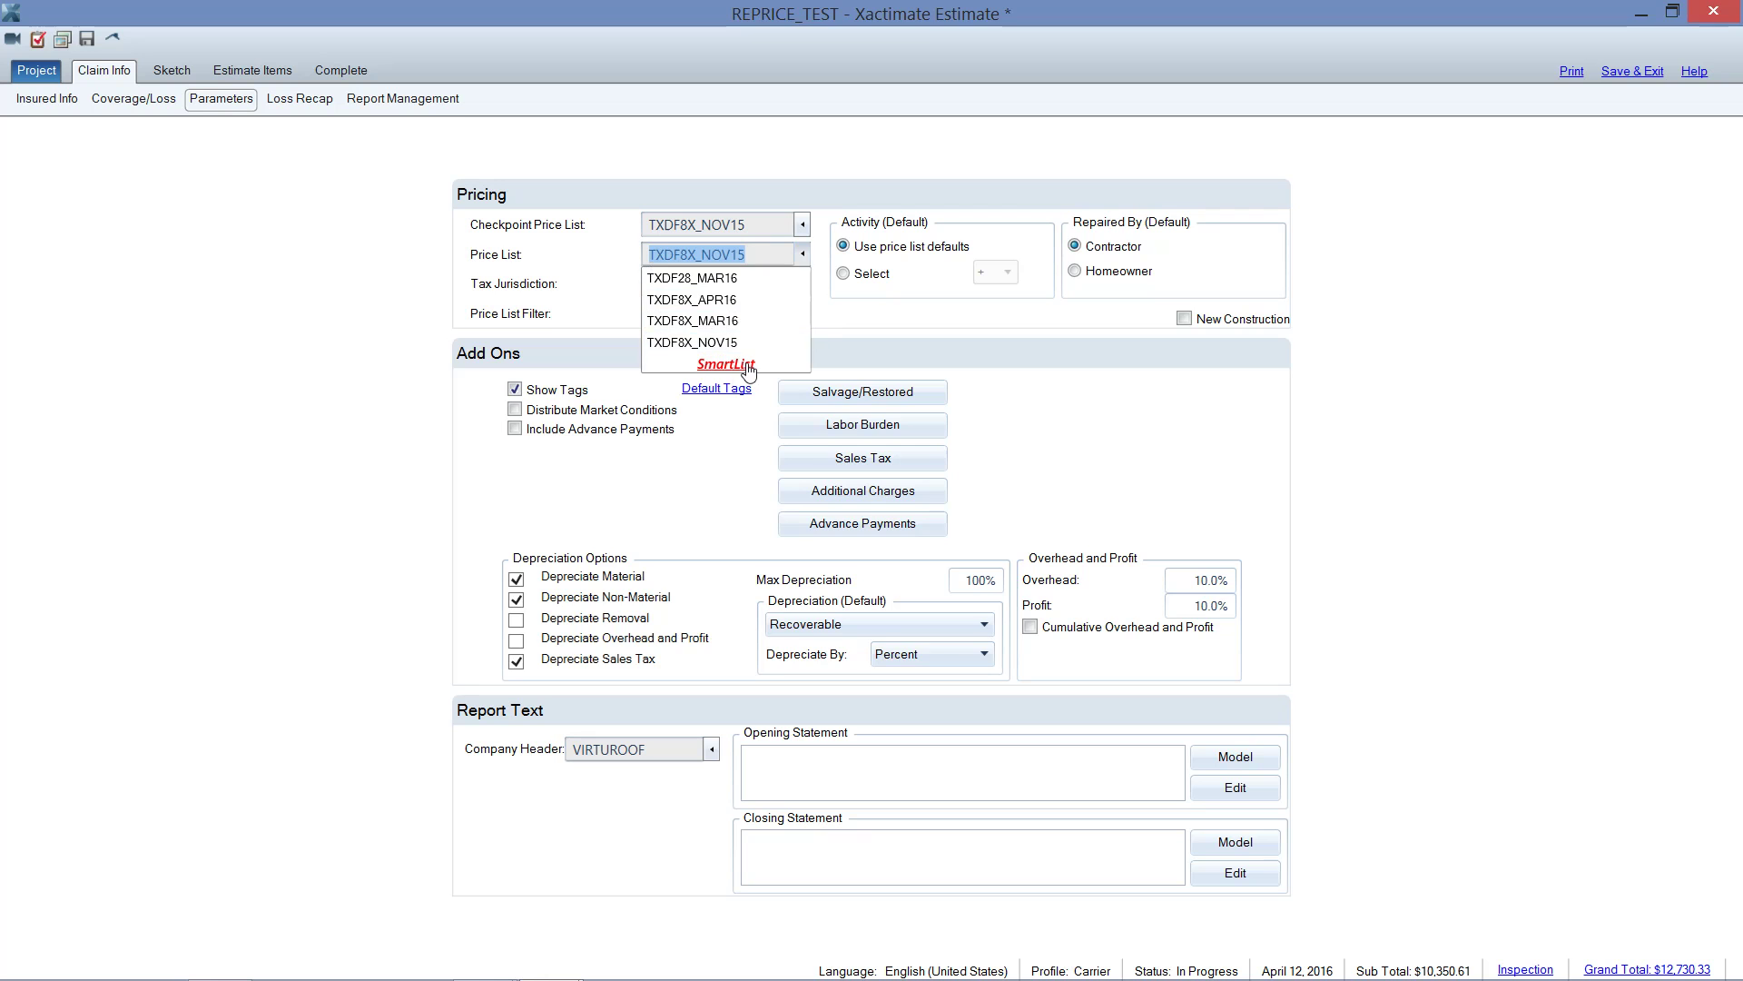
click(748, 363)
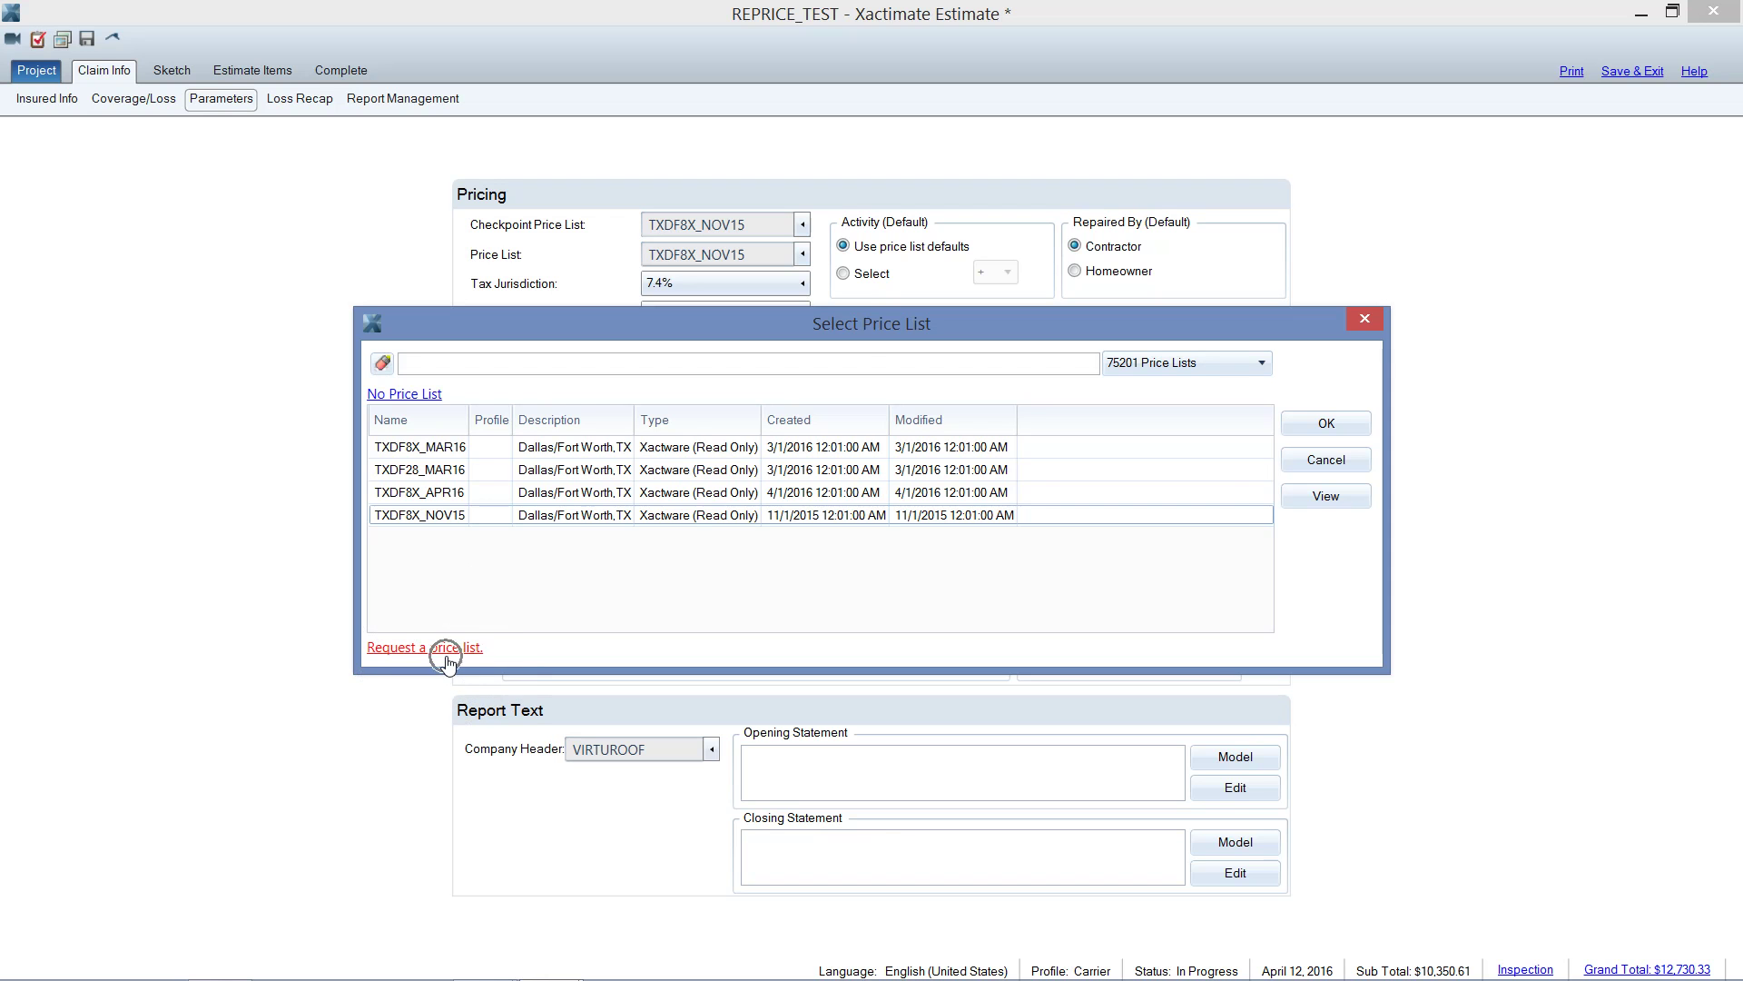
click(448, 650)
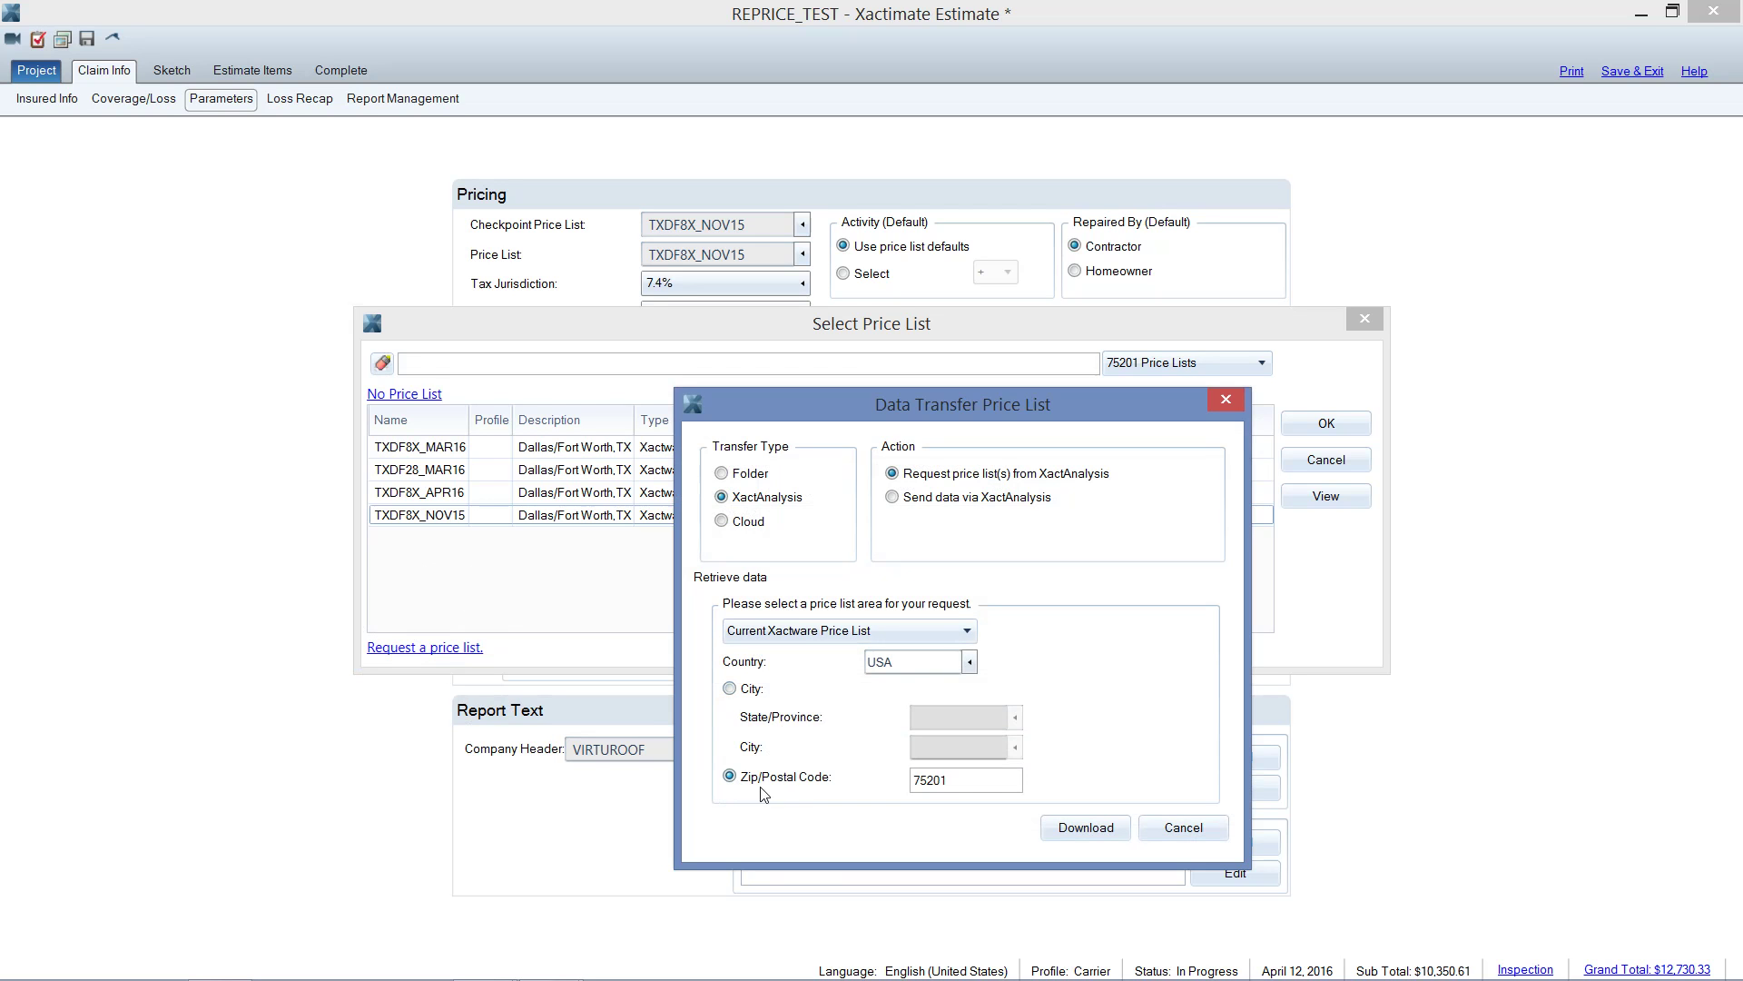
click(964, 783)
Request price list TXDF28_JUL15 by name as an Xactware price list
click(968, 633)
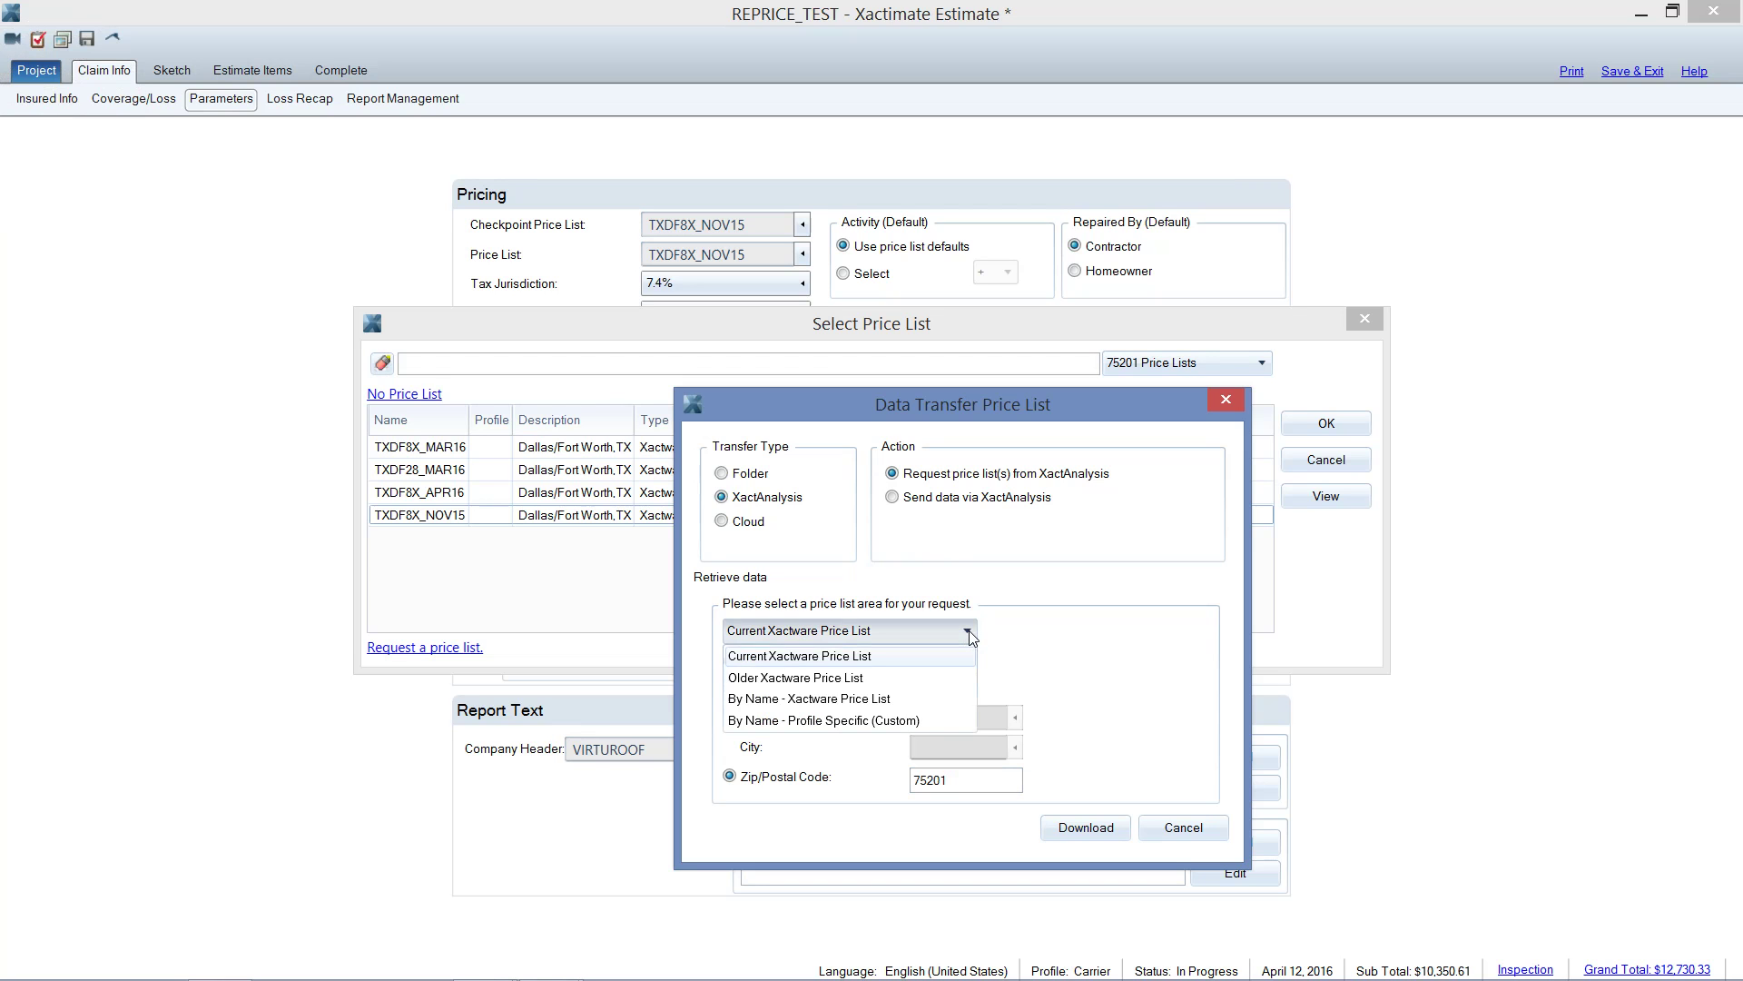
click(848, 699)
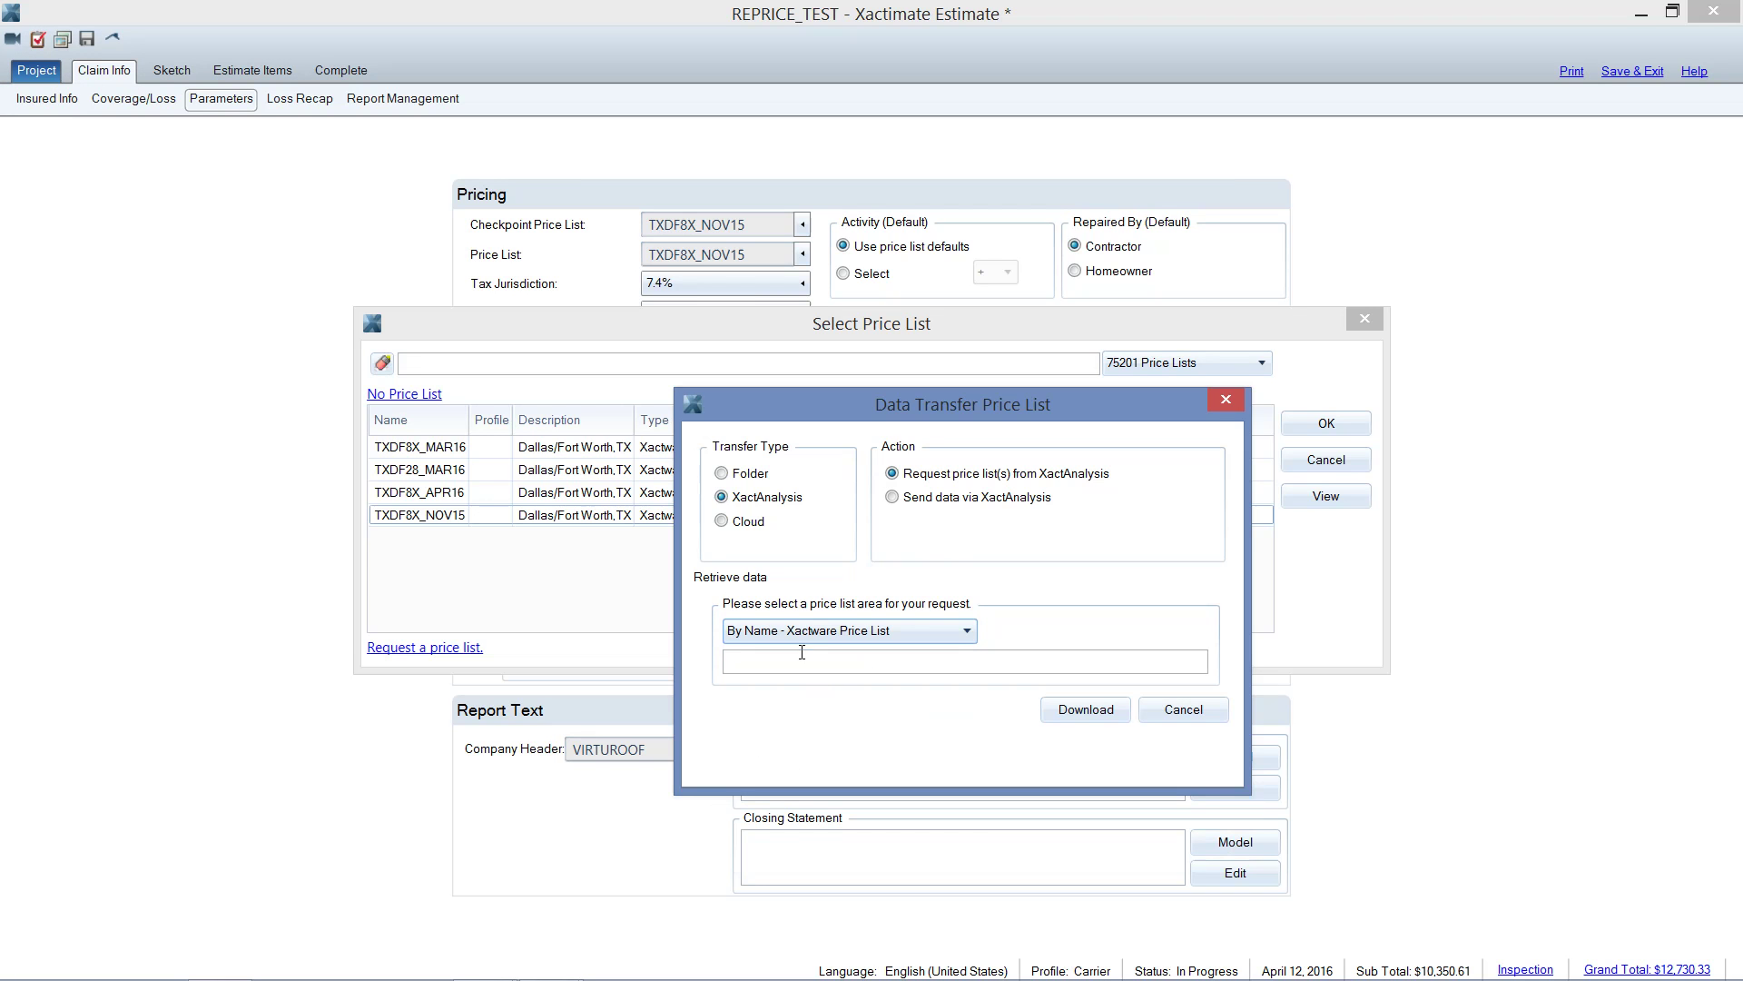
click(801, 660)
text(TXD)
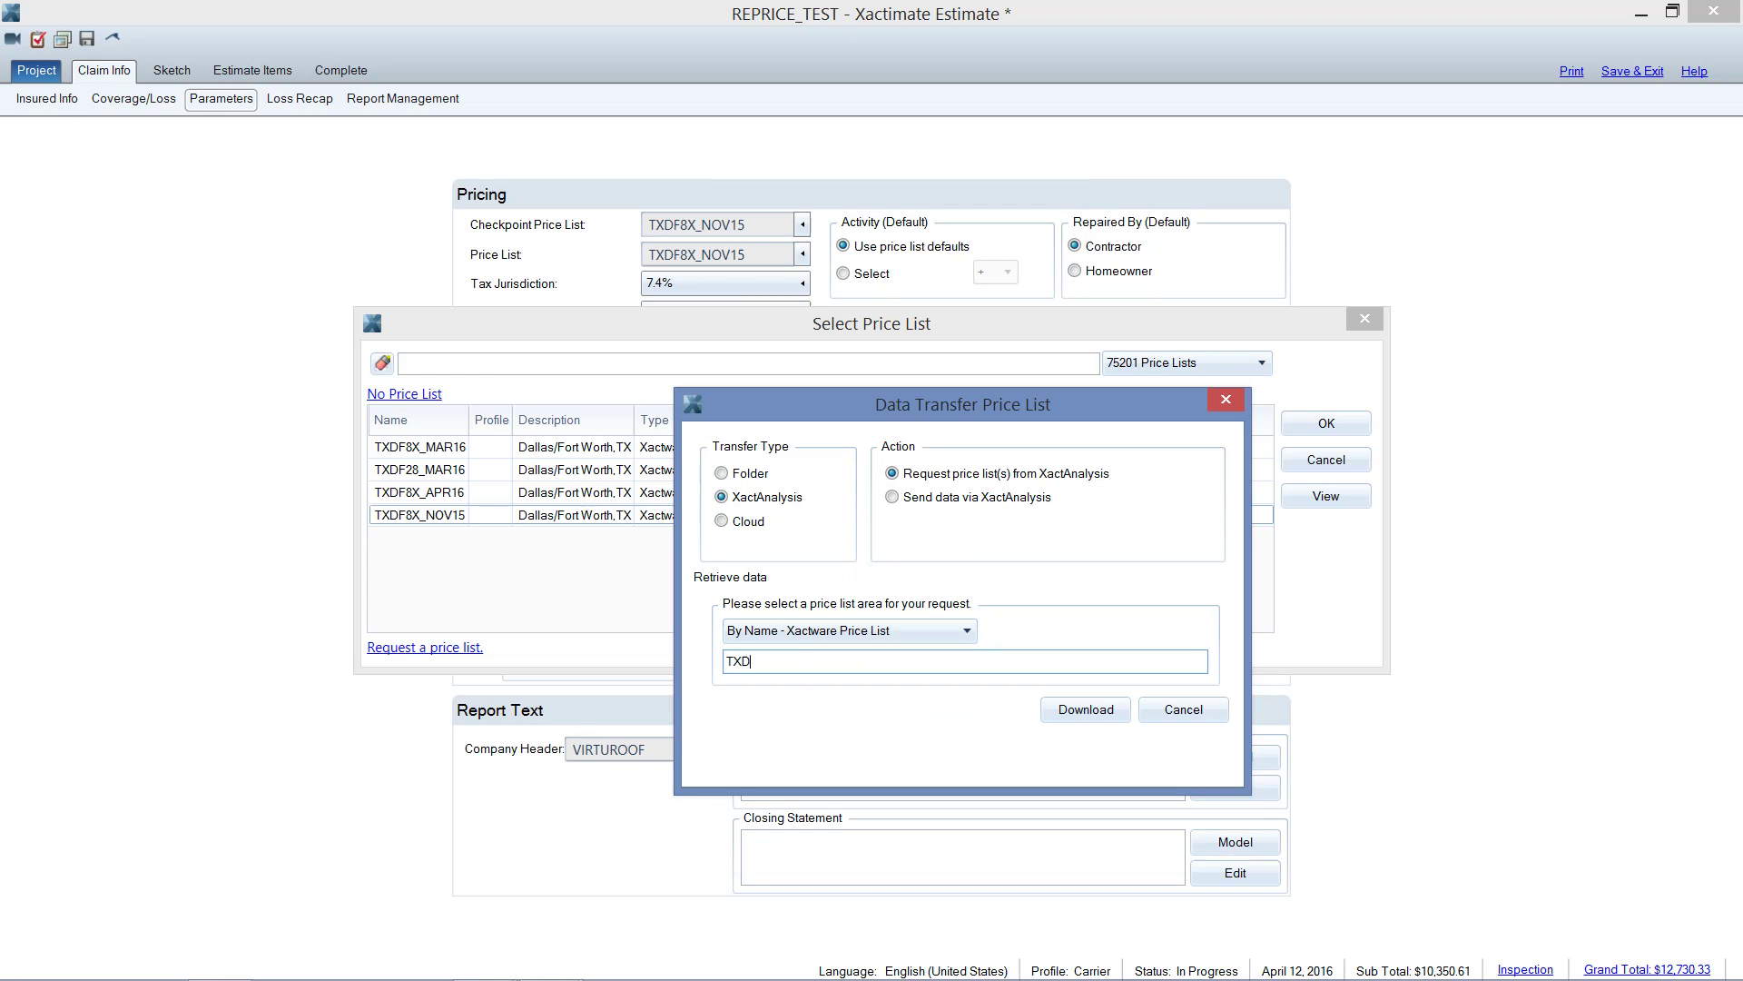
text(F)
text(8)
text(28)
text(UL)
text(15)
click(861, 633)
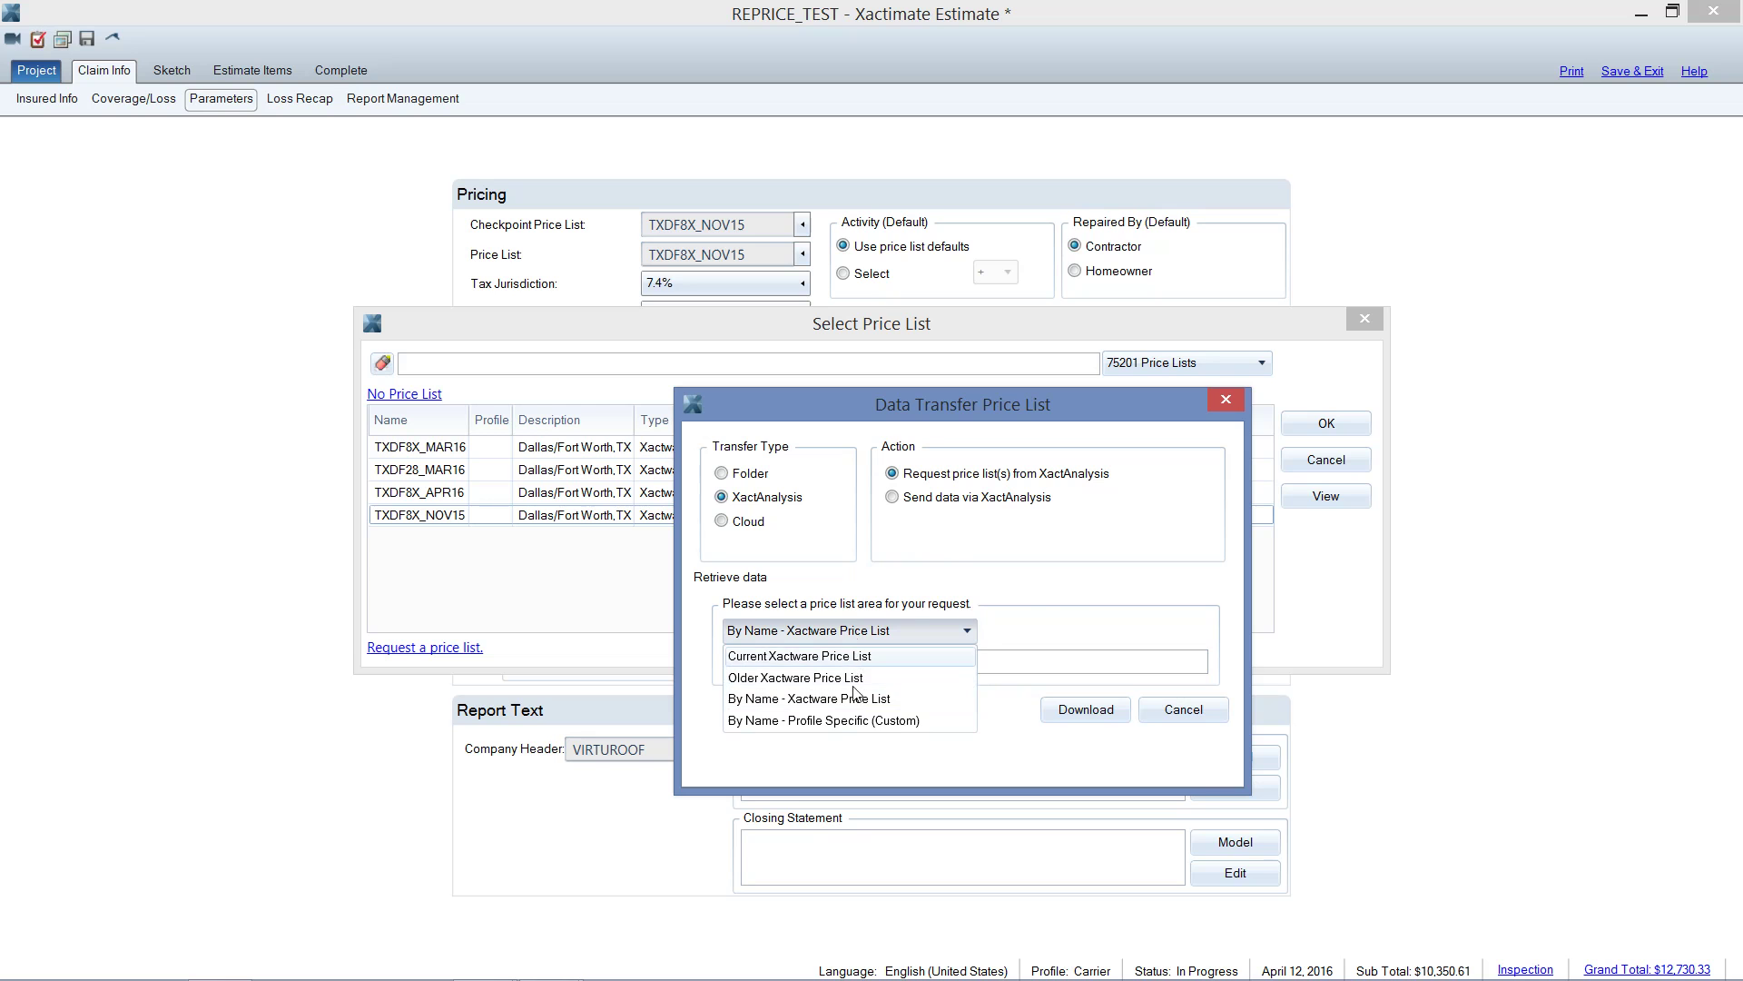
click(1041, 625)
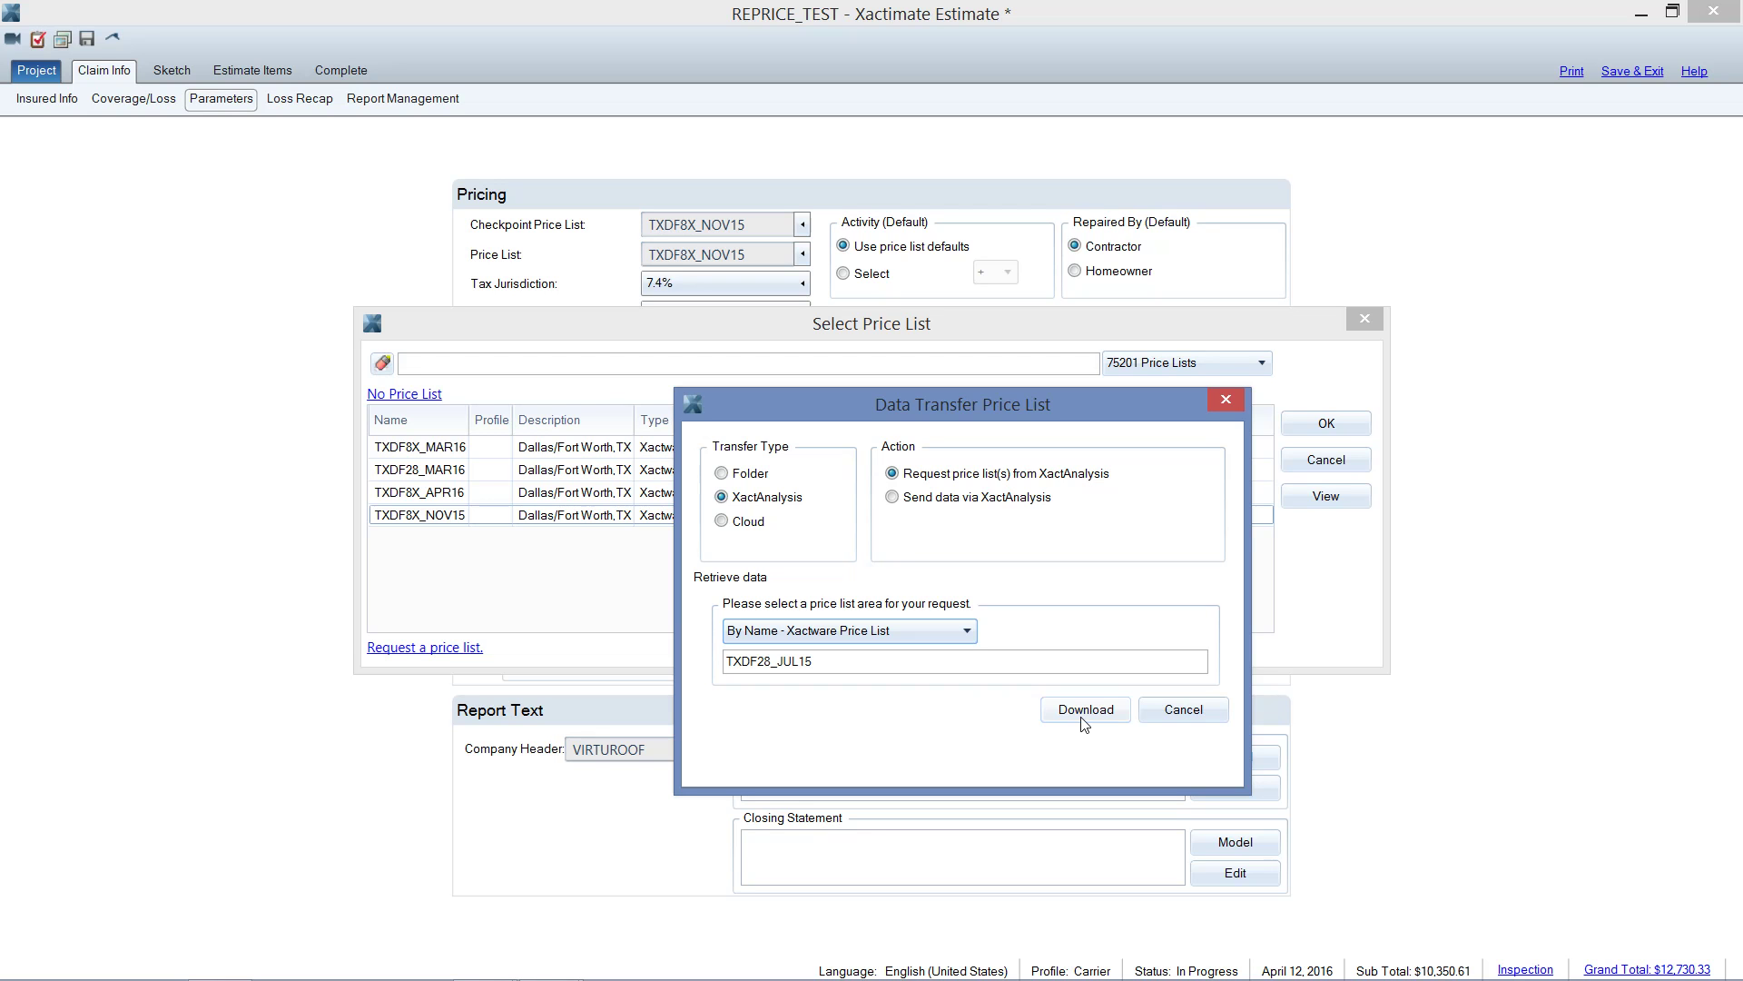
Cancel the download, choose TXDF8X_APR16, and keep Existing Jurisdiction (7.4%)
click(1194, 712)
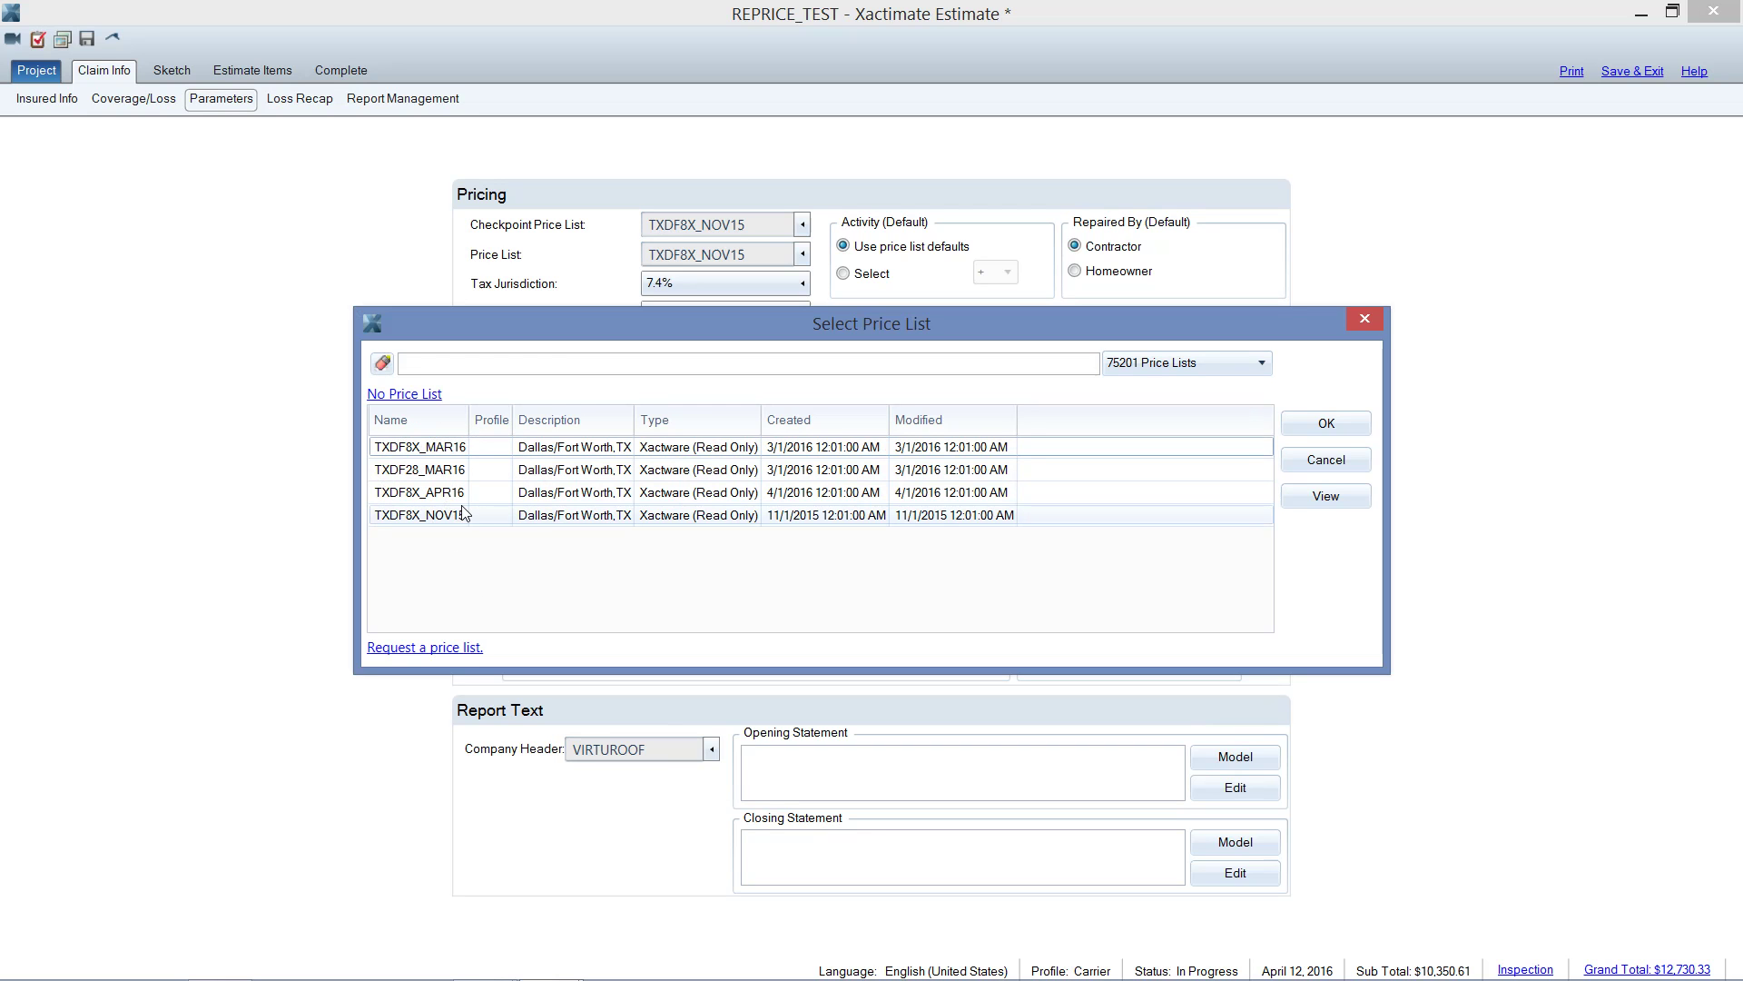
click(436, 495)
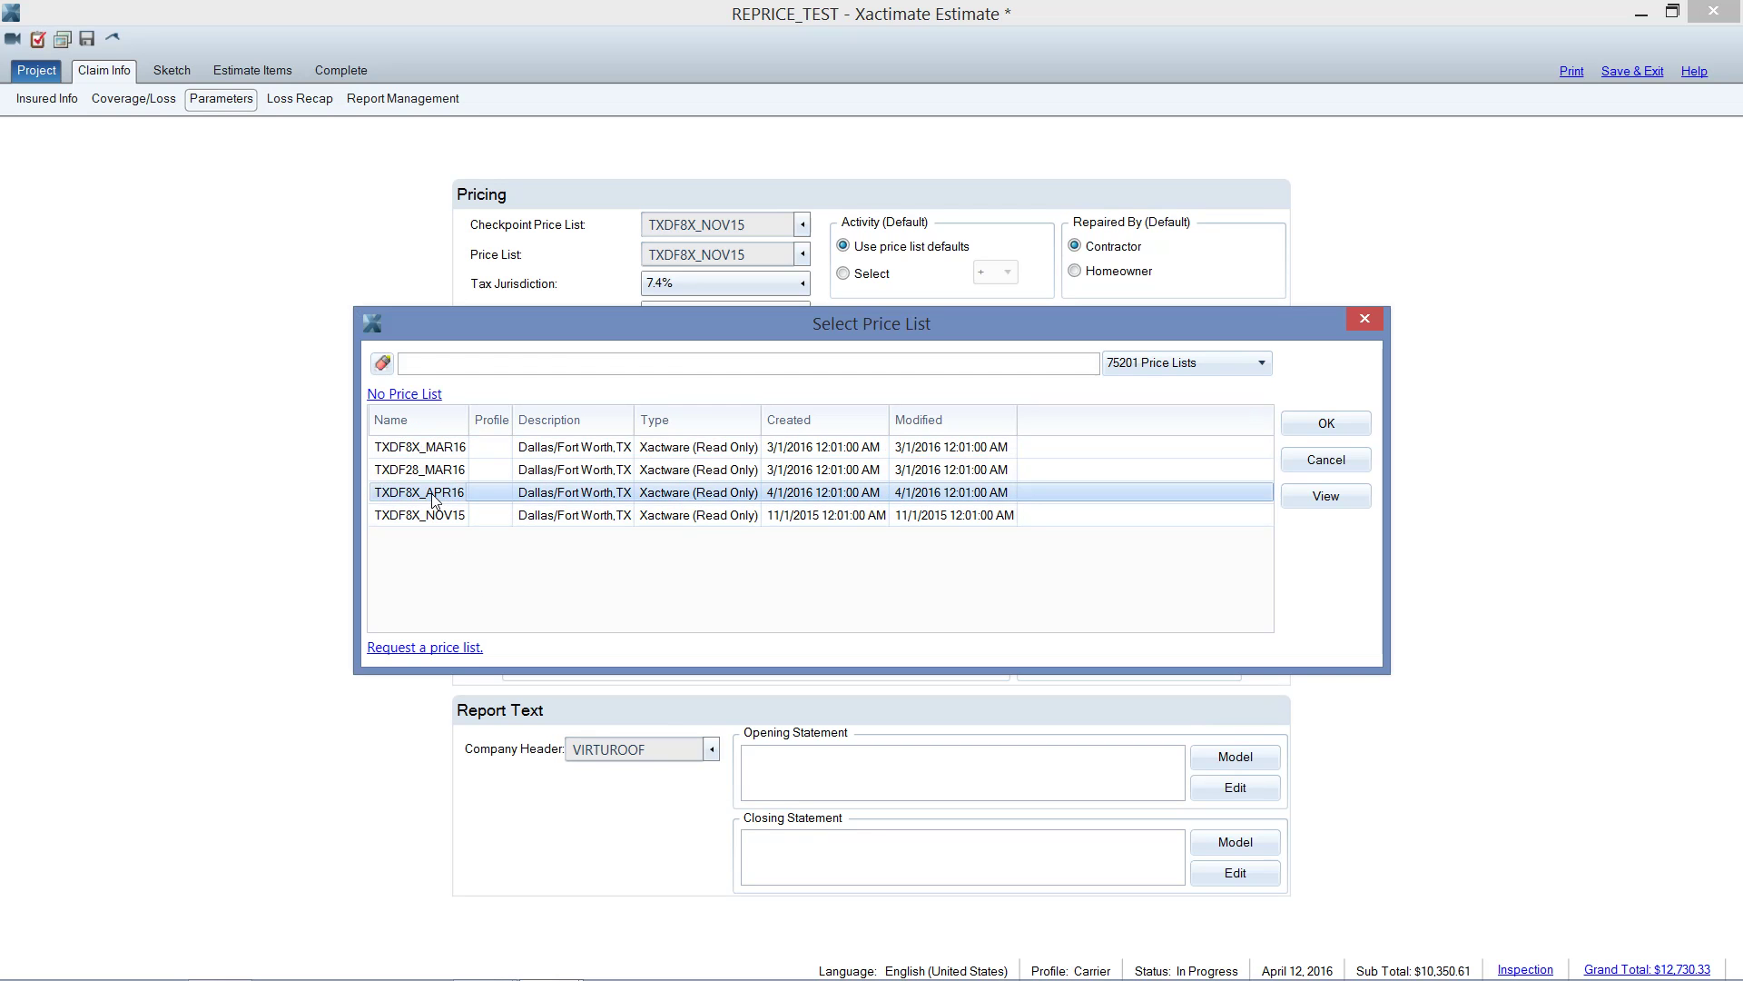
click(1326, 424)
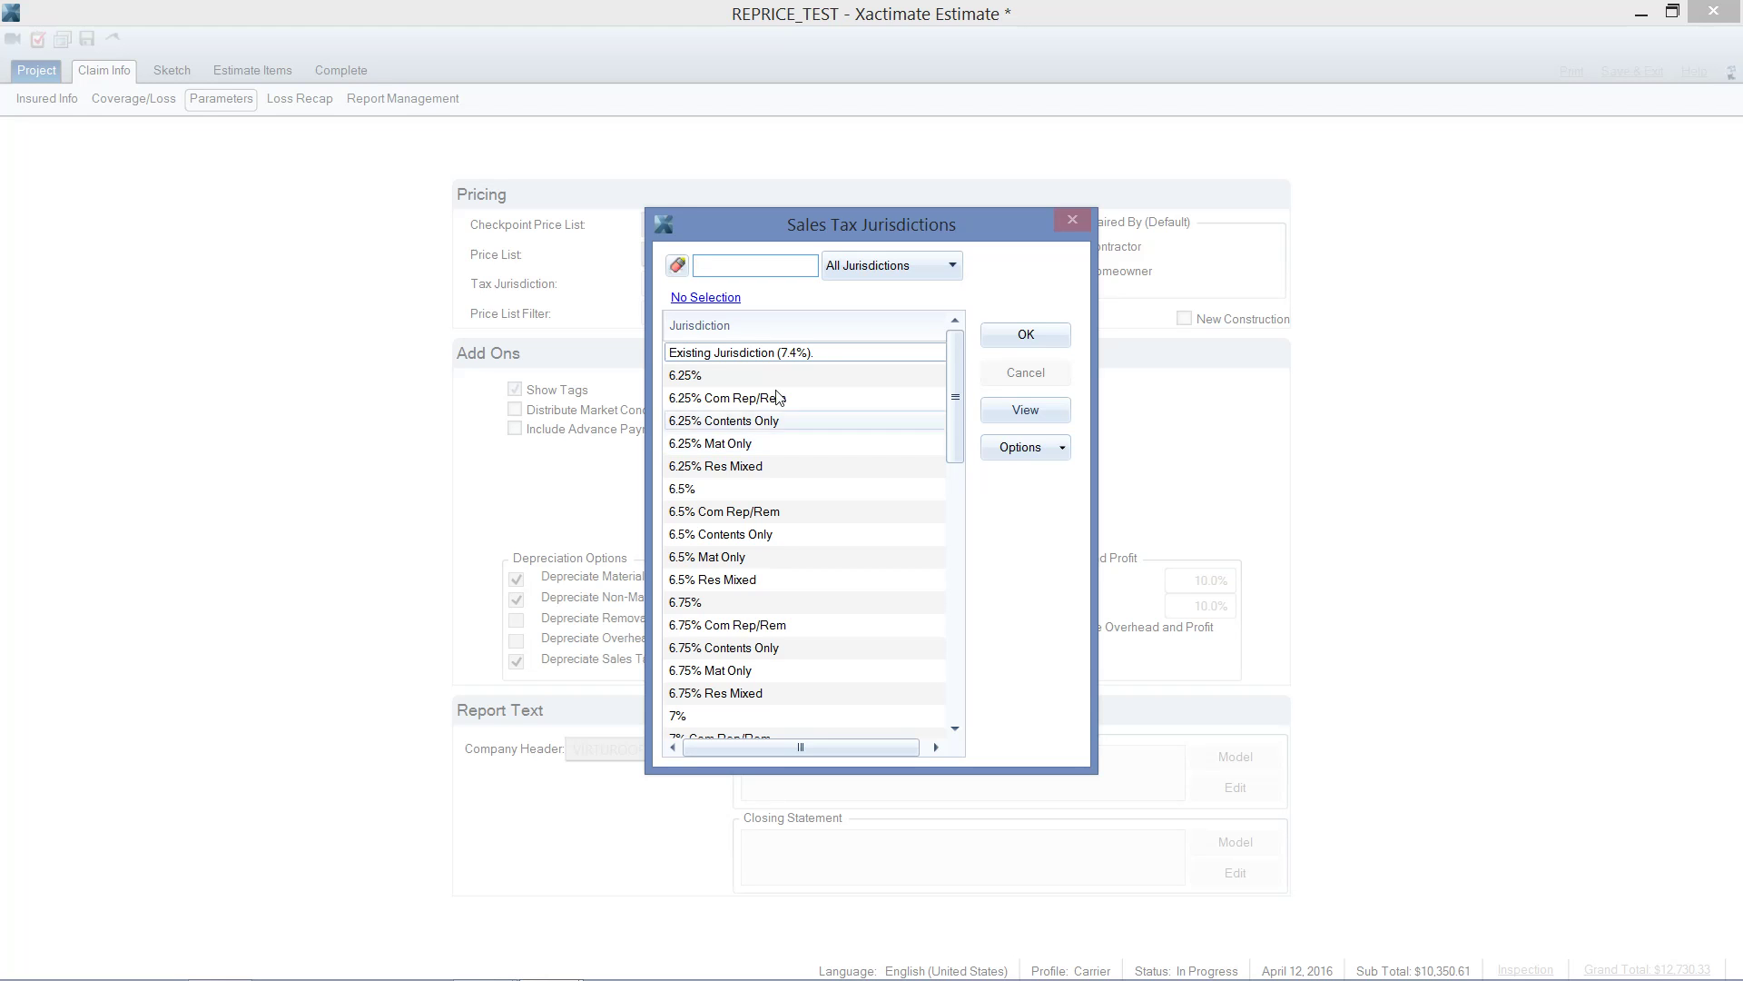
click(740, 356)
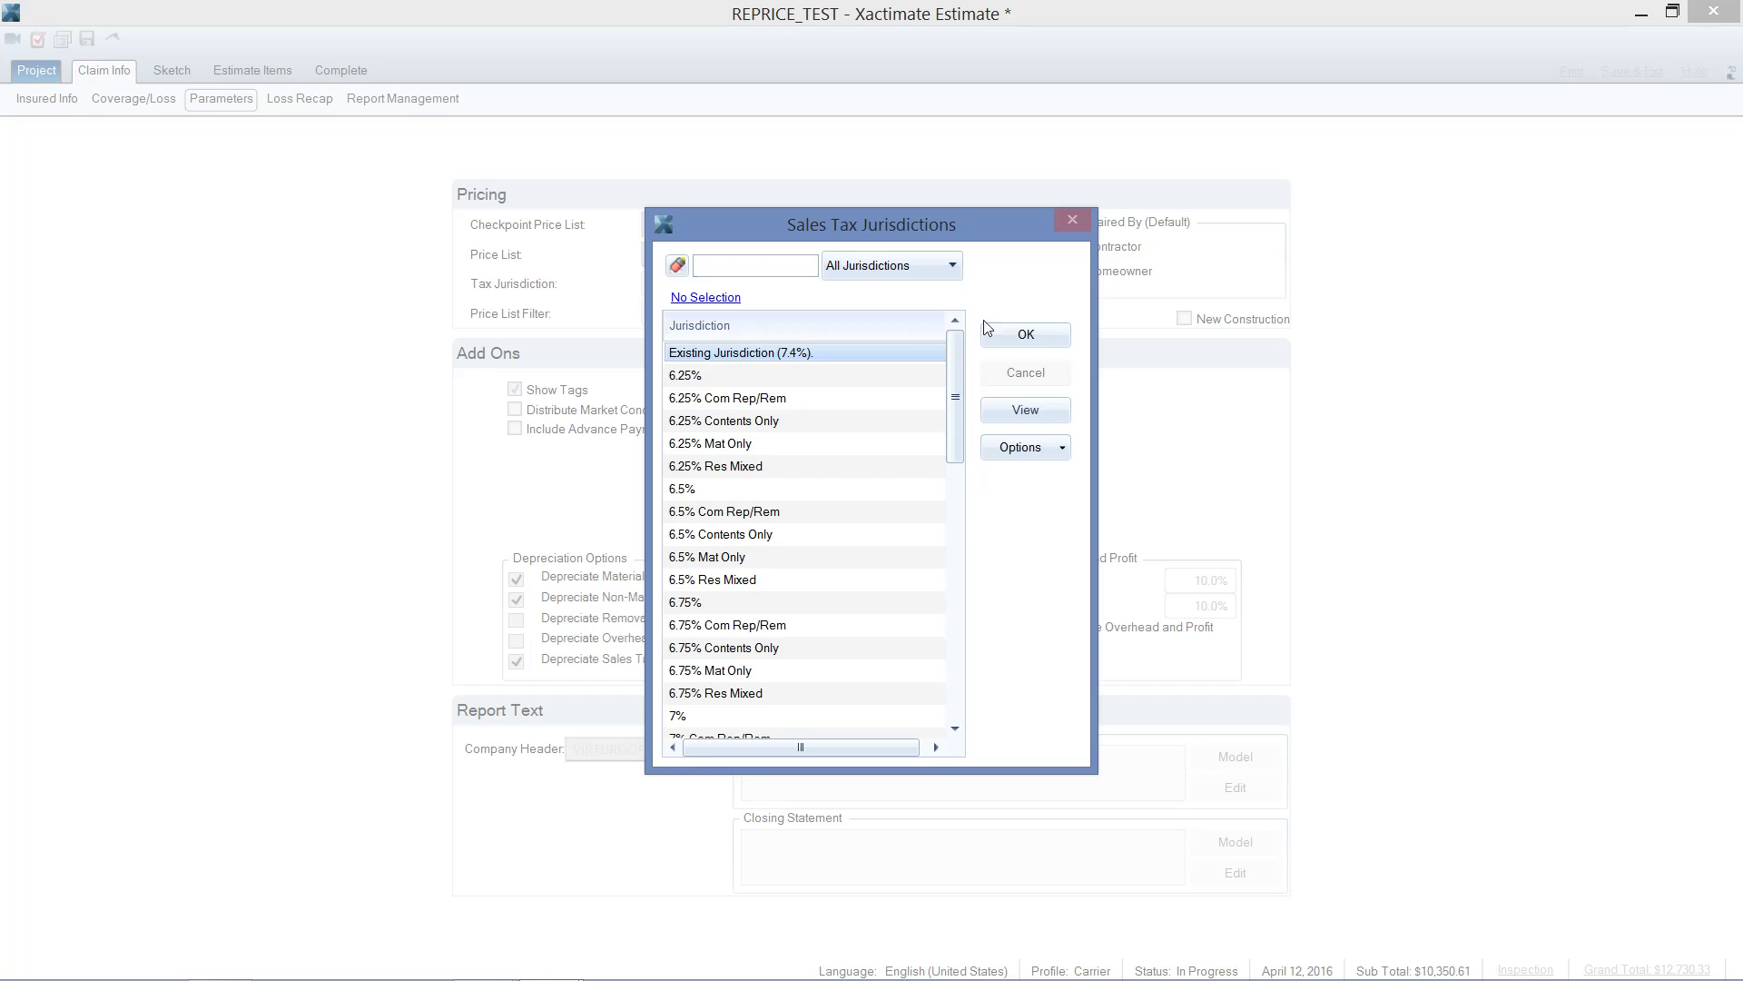
Confirm the 7.4% jurisdiction and answer Yes to re-pricing the estimate
click(1031, 336)
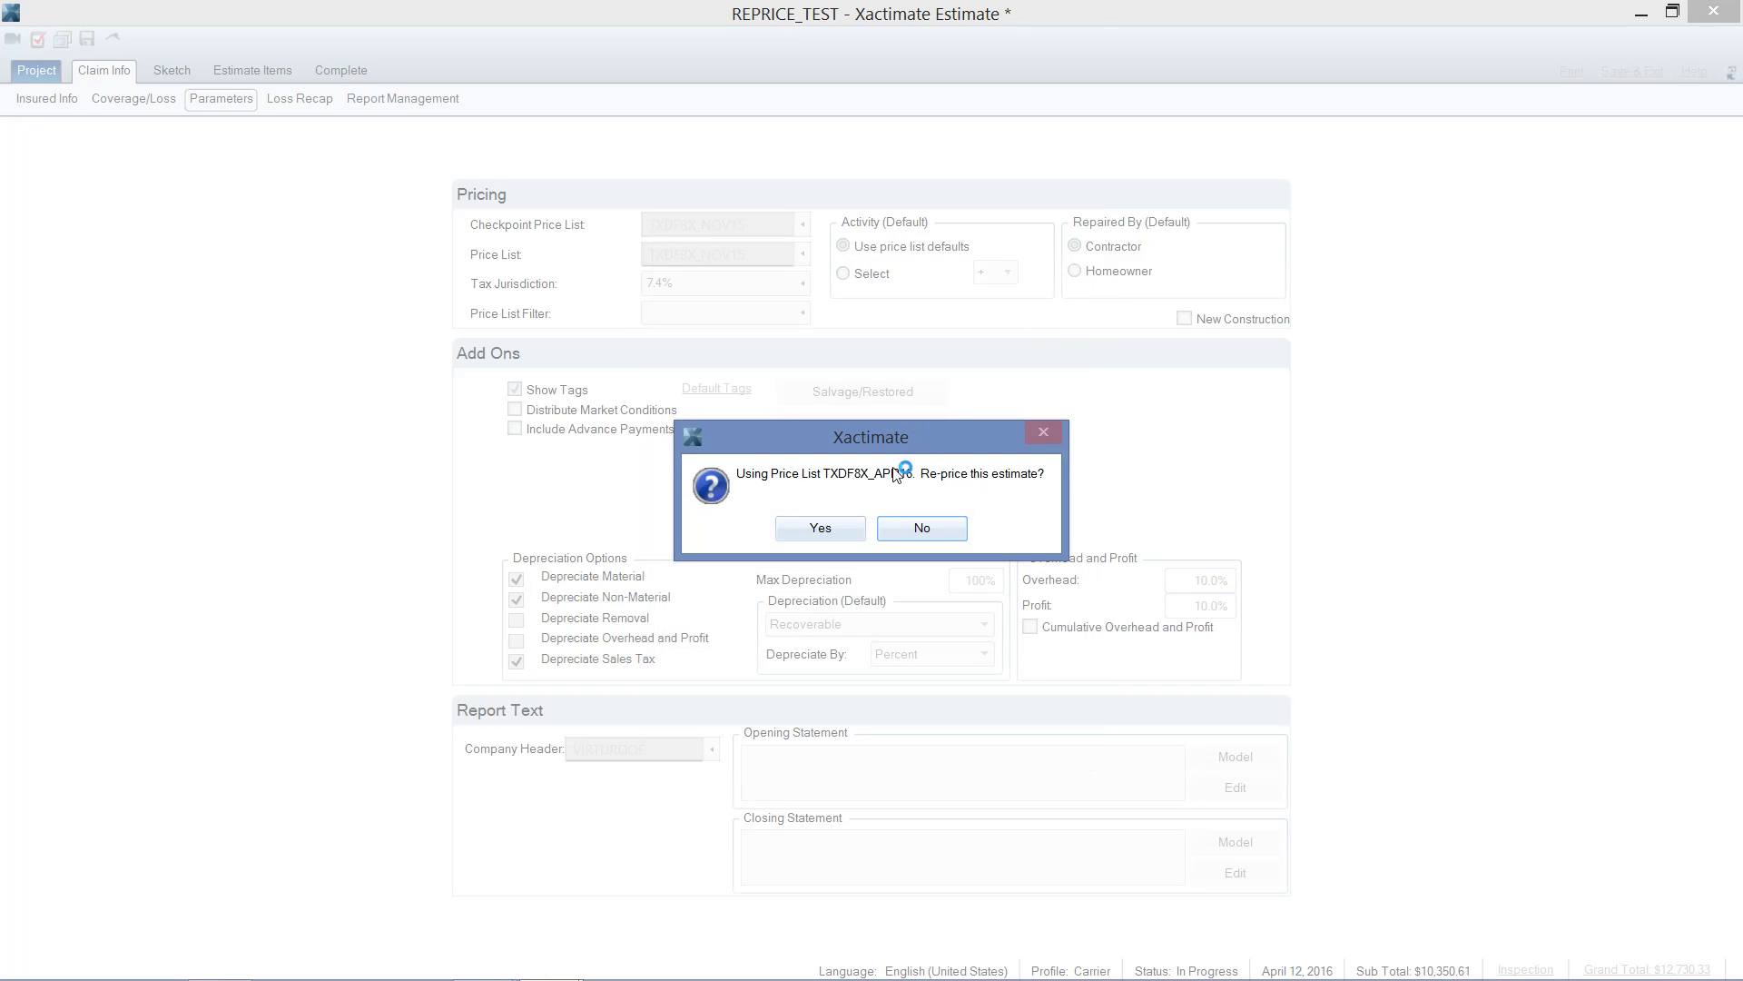
click(815, 529)
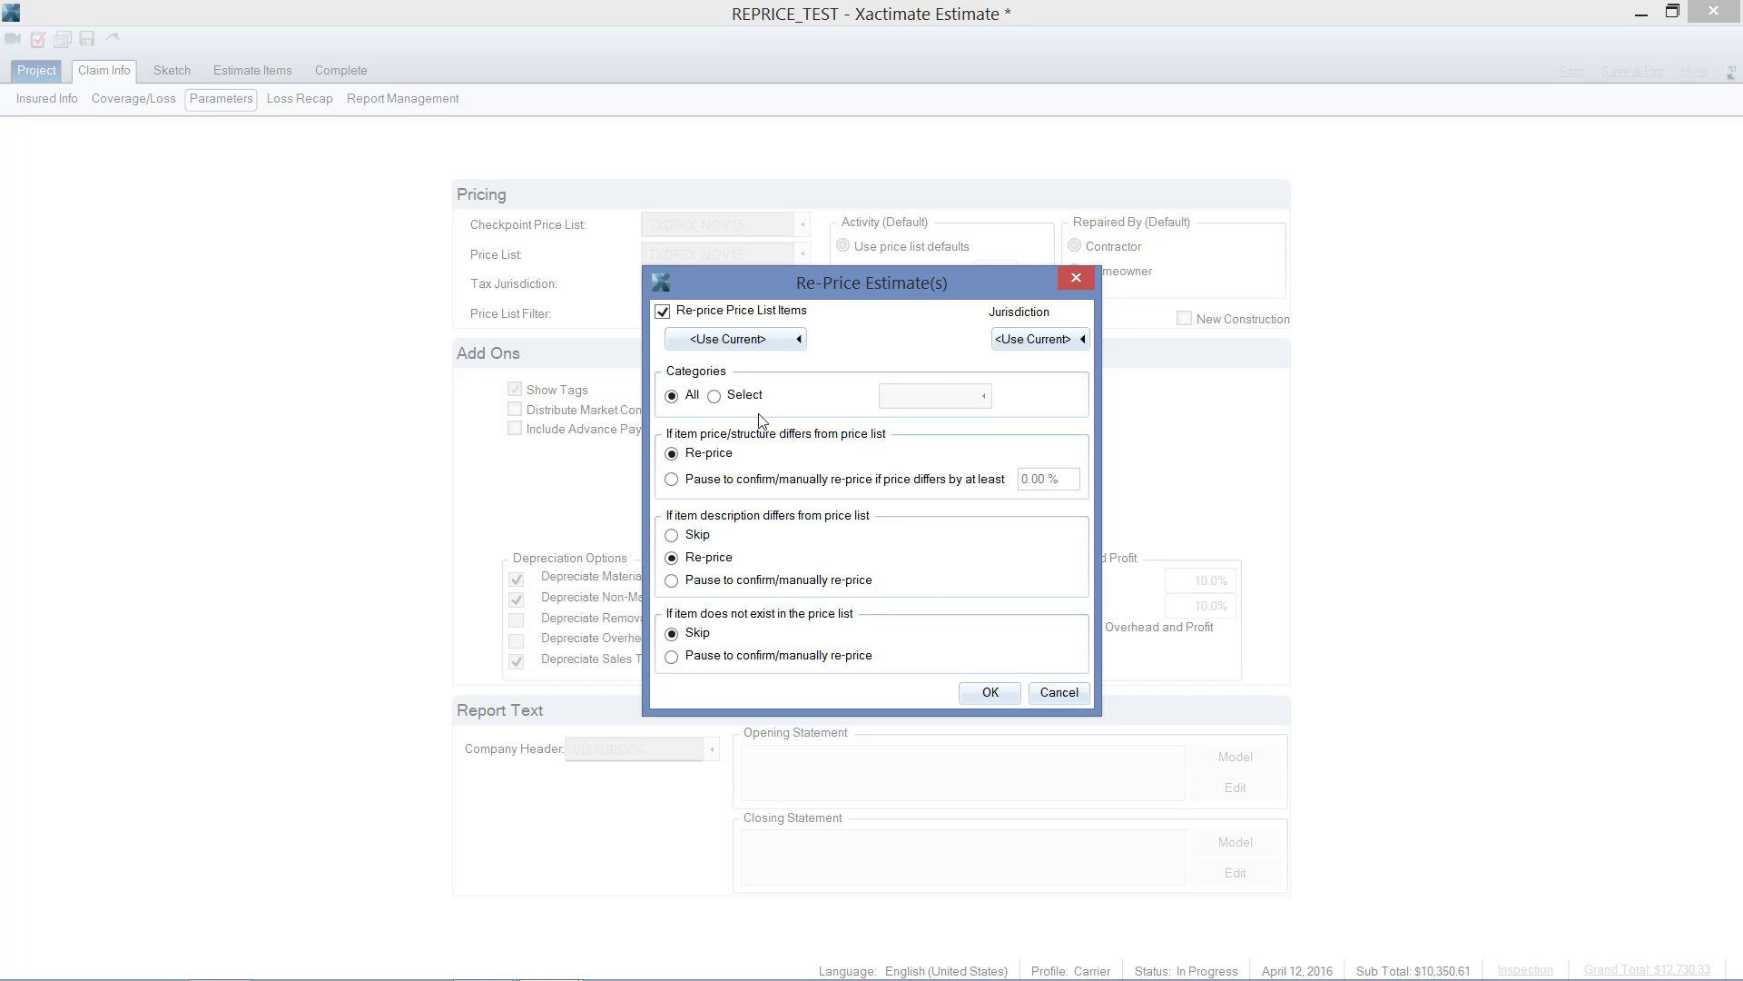
Re-price all categories and close the summary showing a $10,570.45 subtotal, up $219.84
click(987, 691)
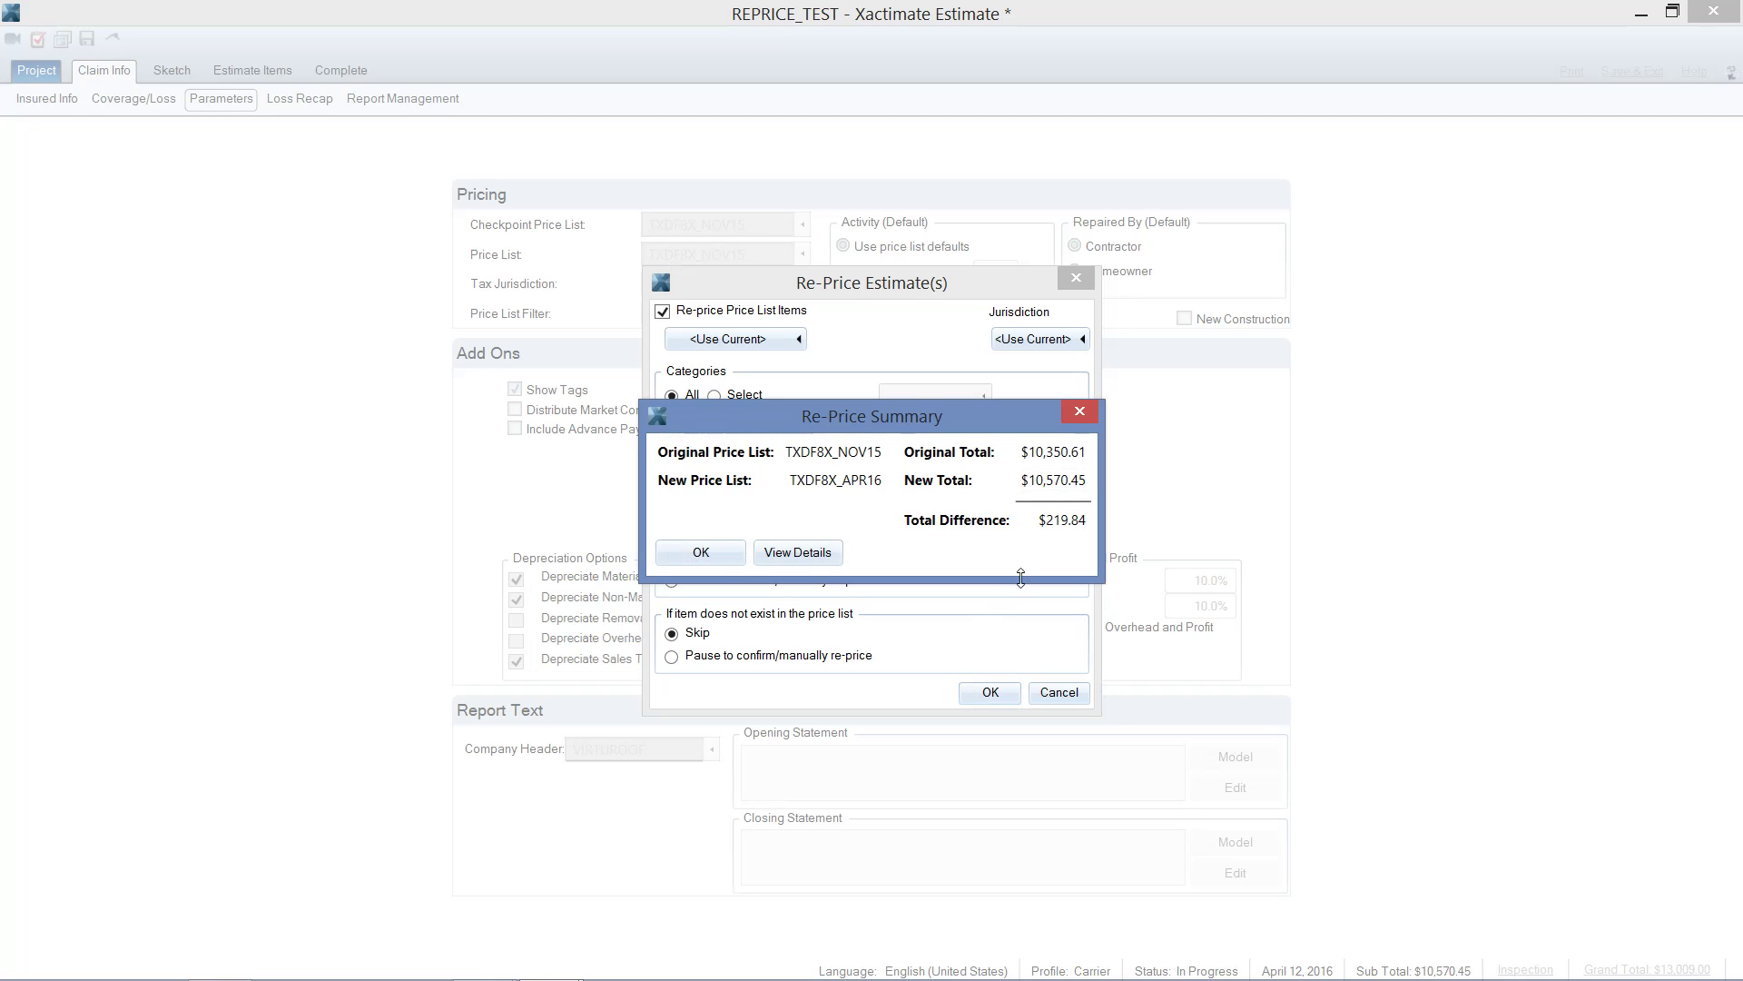
click(1066, 536)
click(1069, 536)
click(1069, 537)
click(700, 551)
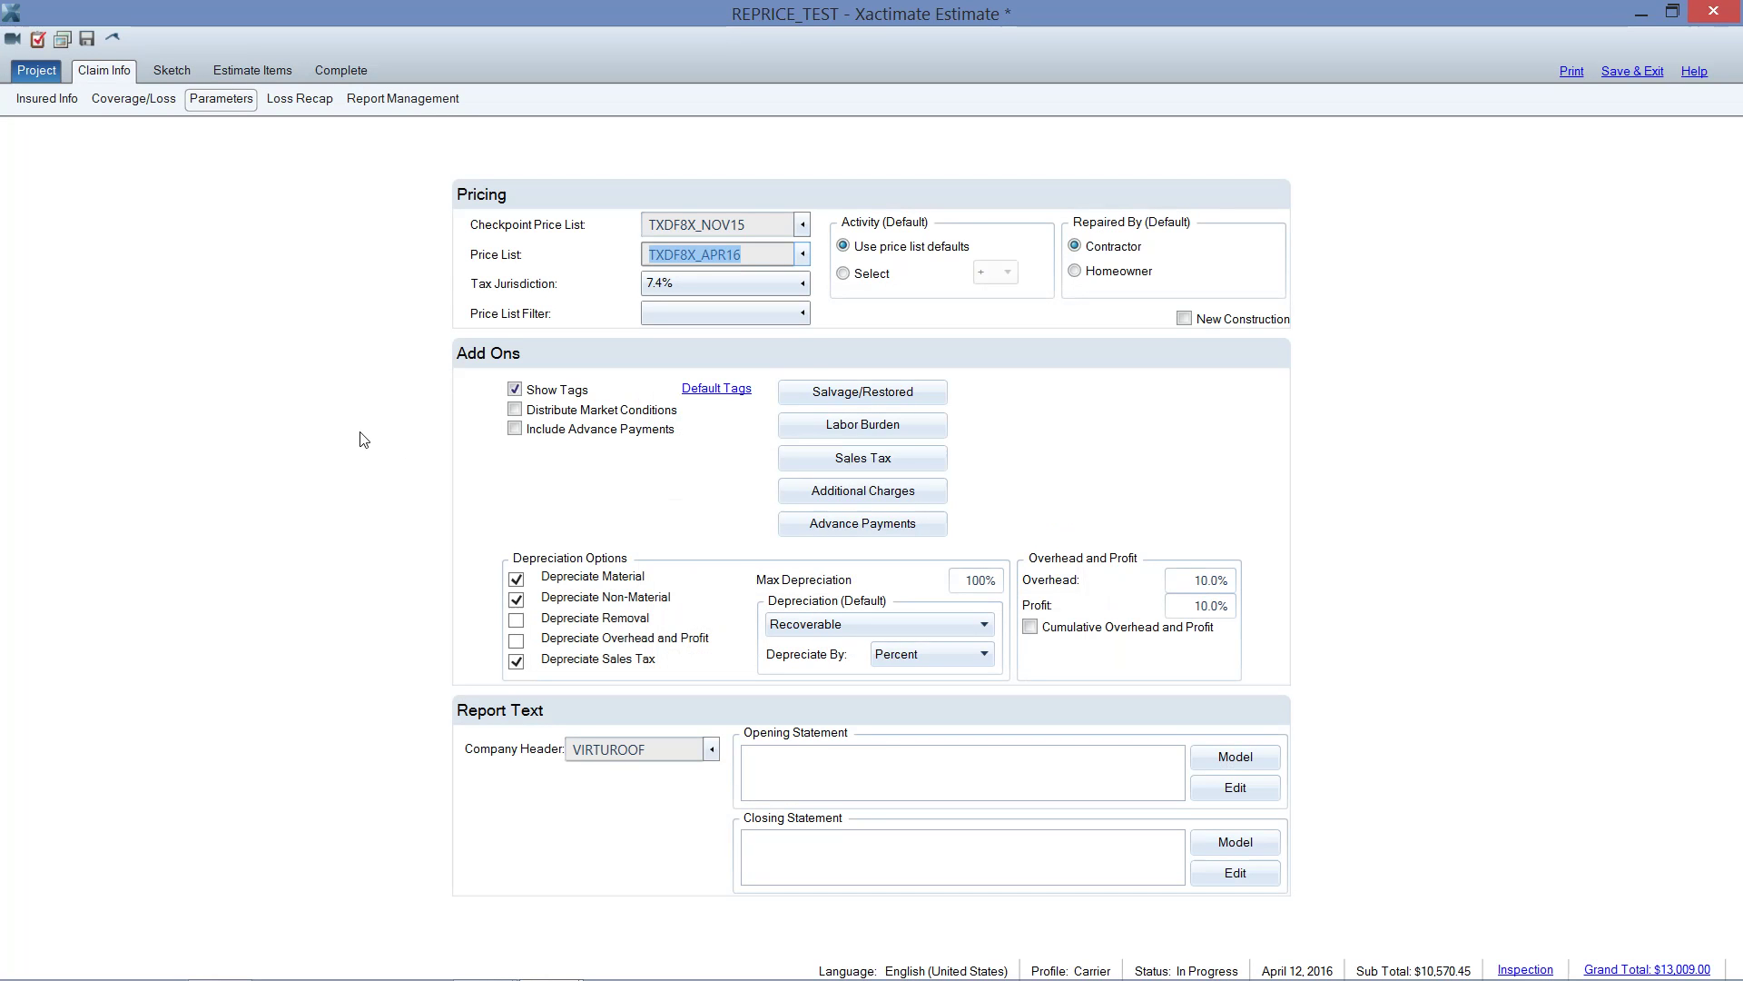